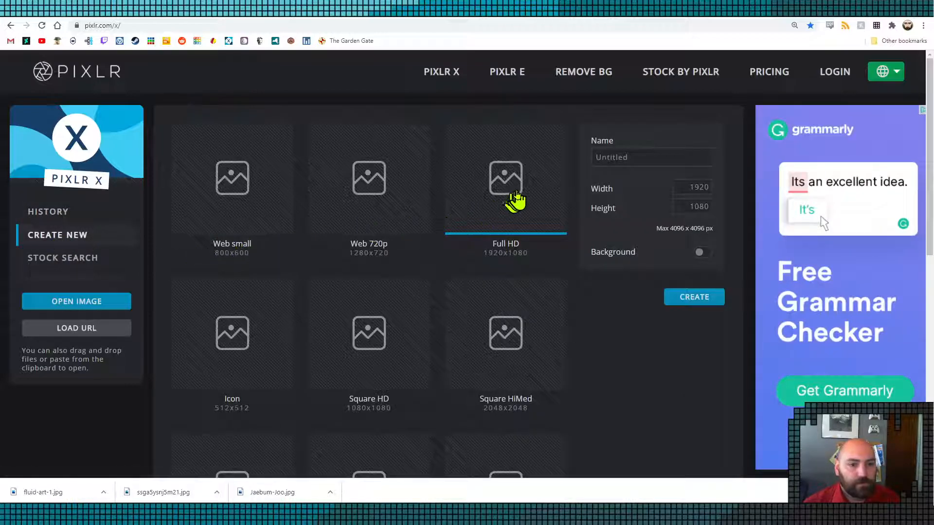
Step: Create a new Full HD canvas of 1920 × 1080 px named "Pictures"
left_click(633, 157)
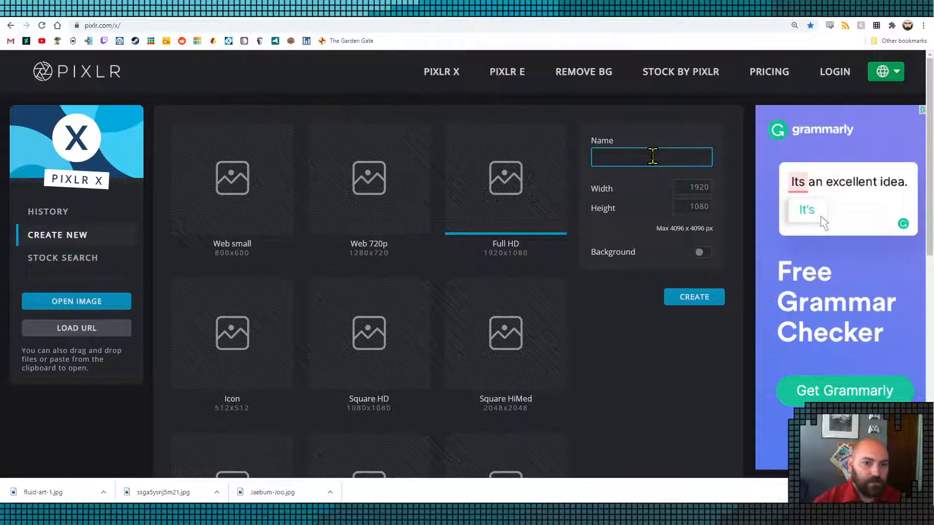
type("Pictures")
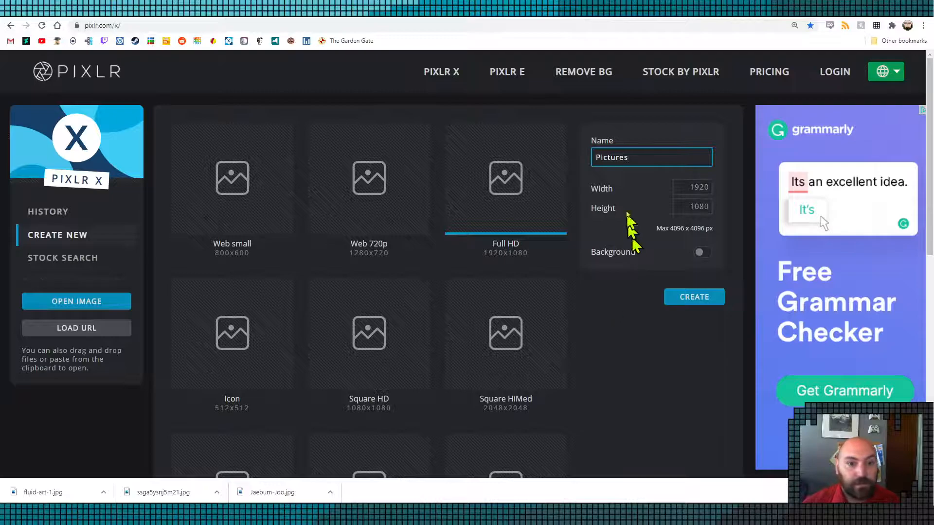
left_click(696, 304)
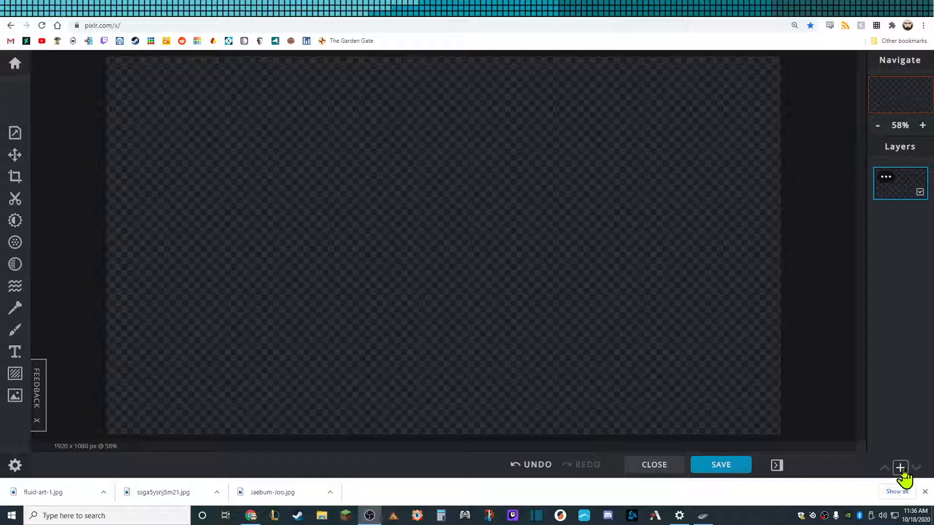
Step: Dismiss the browser's downloads bar and add fluid-art-1 from the Downloads folder as a new image layer
left_click(924, 492)
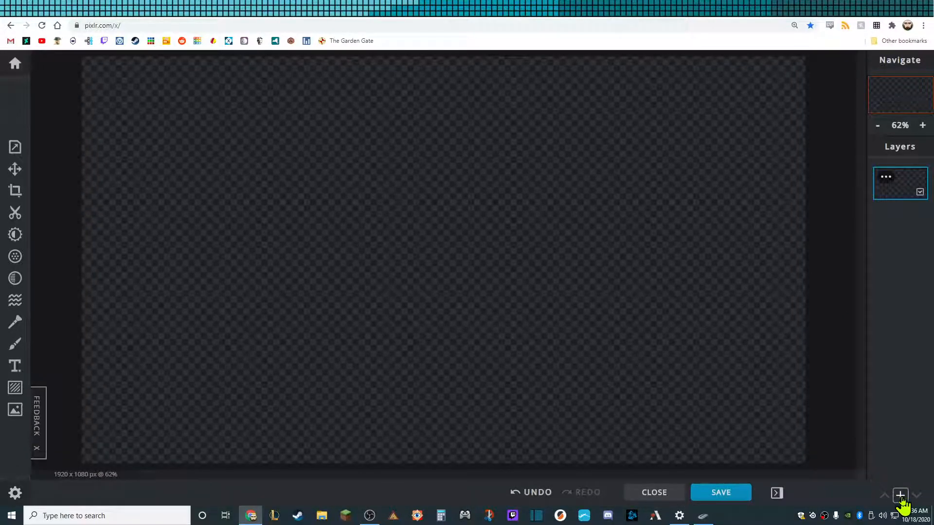
left_click(900, 496)
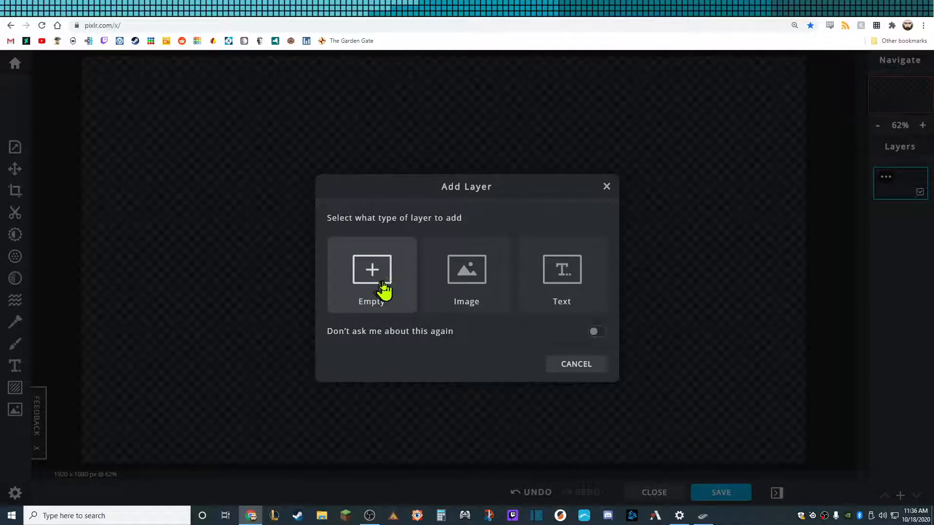
left_click(454, 282)
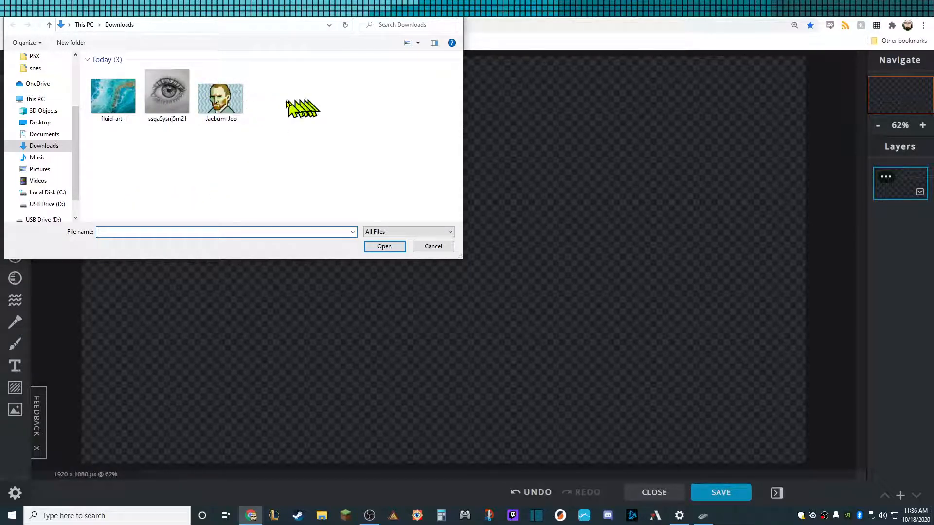
left_click(115, 104)
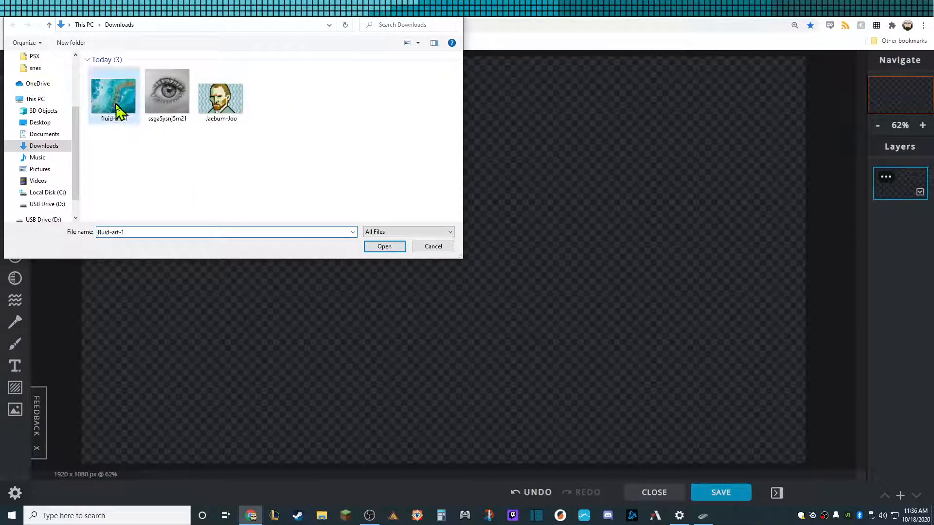
left_click(385, 247)
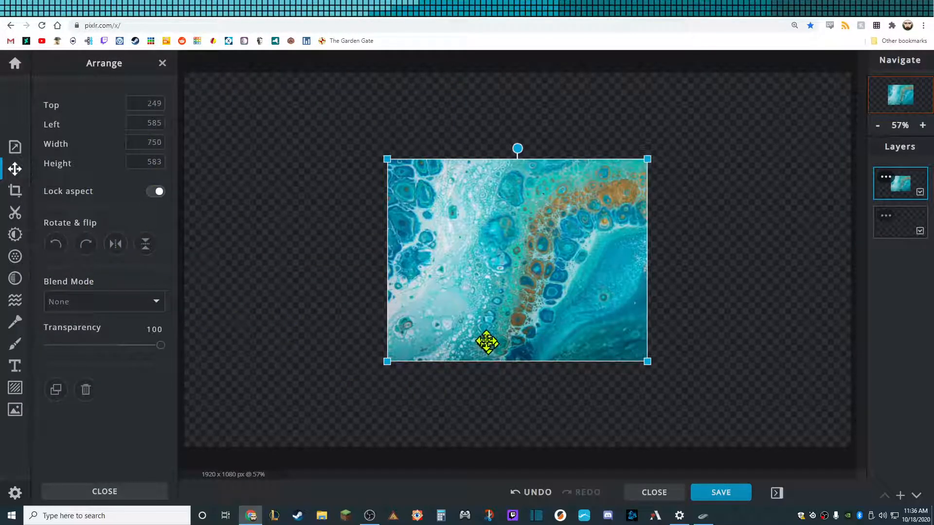
Step: Enlarge the fluid-art image to about 902 × 701 px, and try rotating it slightly clockwise before undoing the rotation
mouse_move(530, 250)
left_mouse_down()
mouse_move(500, 250)
mouse_move(397, 211)
mouse_move(348, 181)
mouse_move(519, 253)
left_mouse_up()
left_click_drag(383, 141, 328, 174)
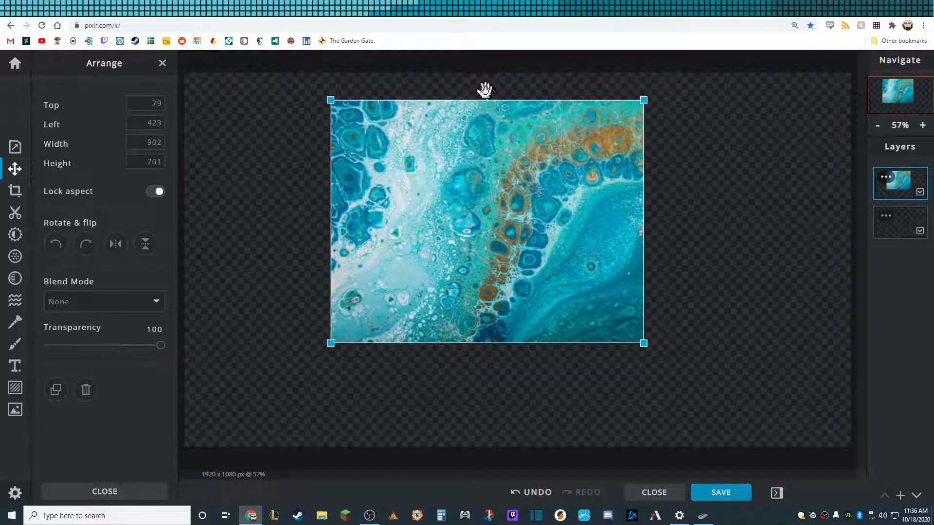
left_click_drag(487, 91, 501, 127)
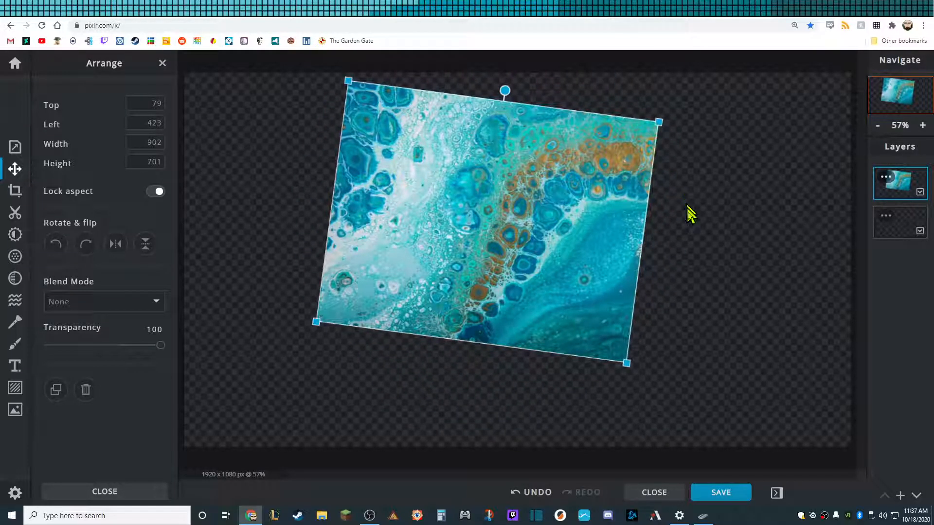
left_click(527, 493)
Step: Move the image to the upper middle of the canvas, about 119 px from the top and 487 px from the left, at Transparency 100
left_click_drag(453, 209, 365, 240)
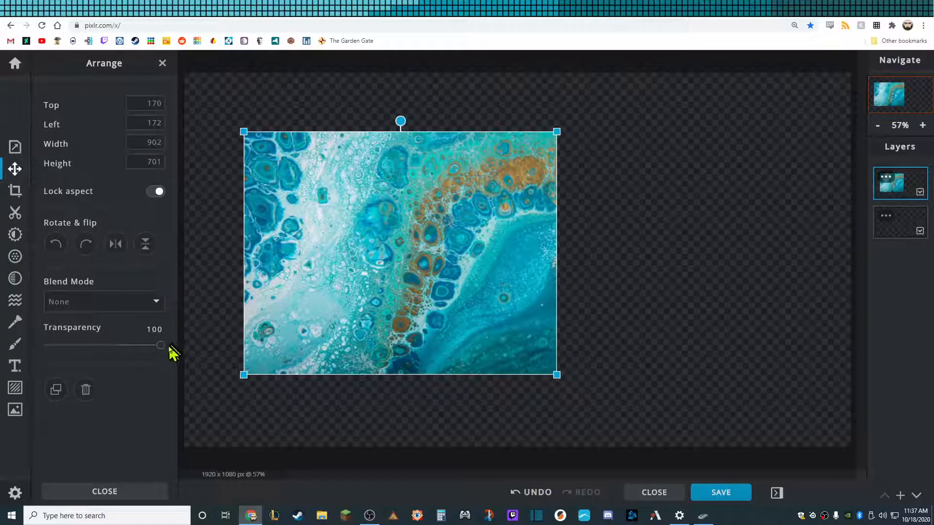
left_click_drag(160, 346, 179, 346)
left_click_drag(340, 280, 460, 262)
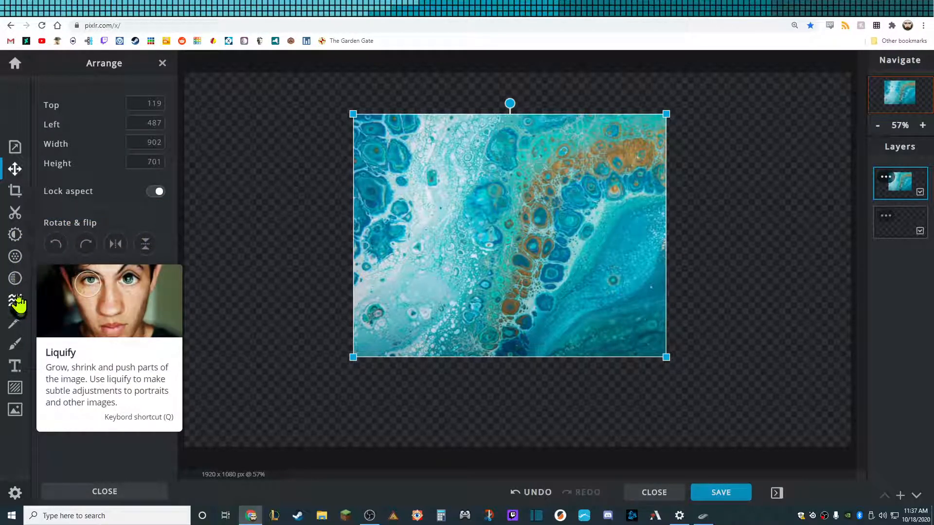
Step: Open the Adjust settings for the image layer and look through the available color and light options
left_click(15, 235)
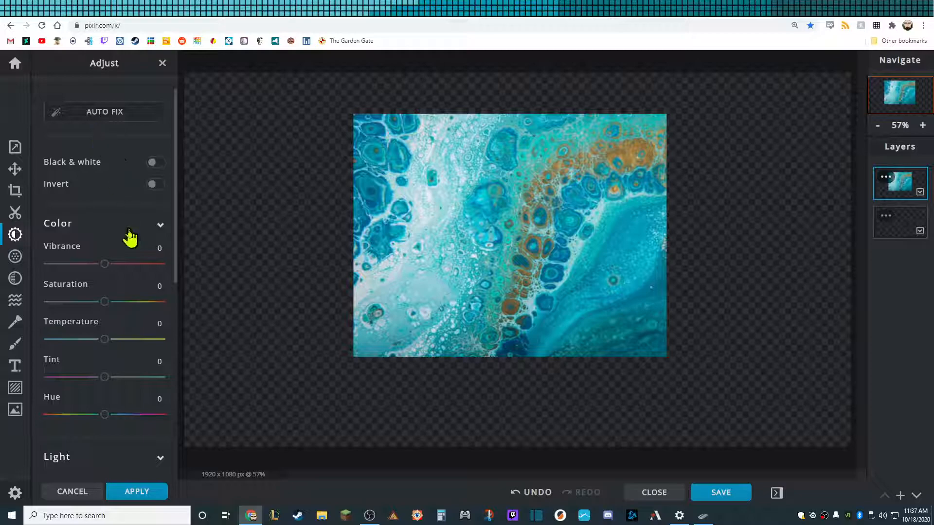
scroll(127, 231, "down", 5)
scroll(129, 229, "down", 2)
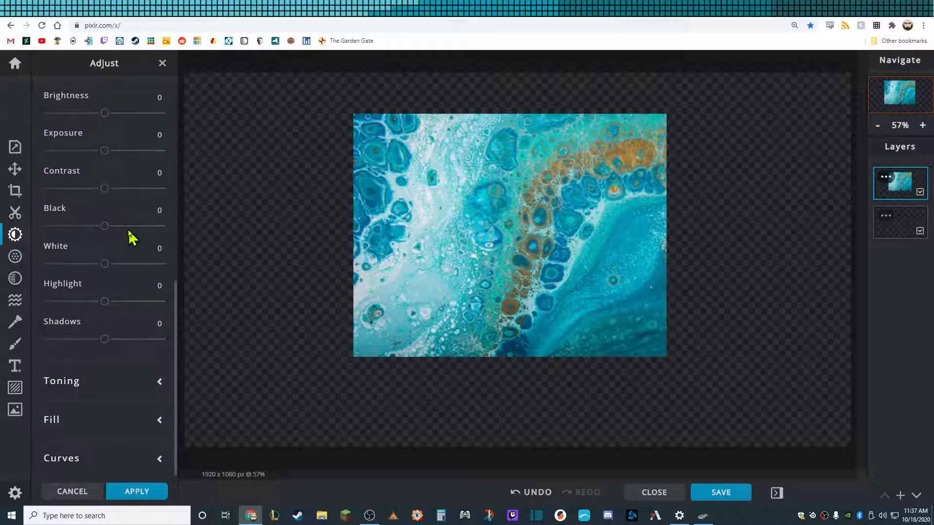
scroll(130, 235, "up", 7)
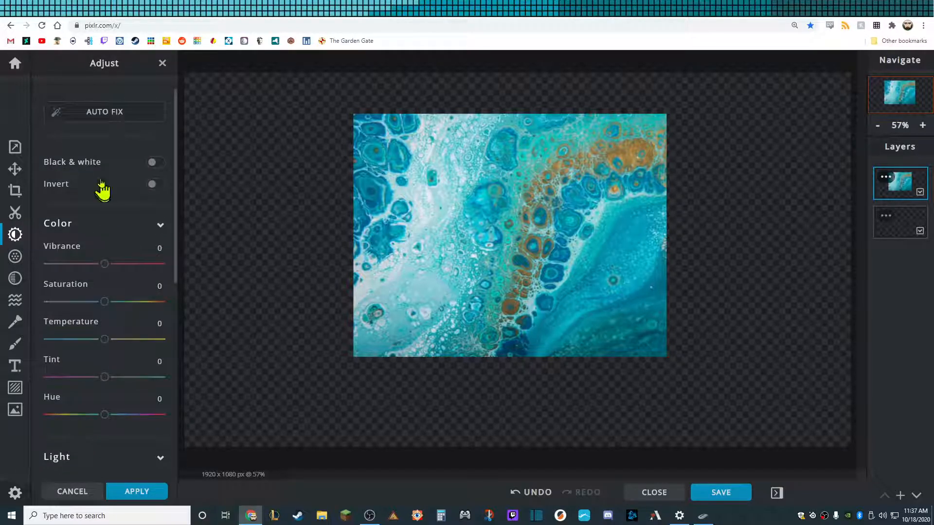
Step: Preview the Black & white and Invert effects on the image, switching each one off again
left_click(155, 164)
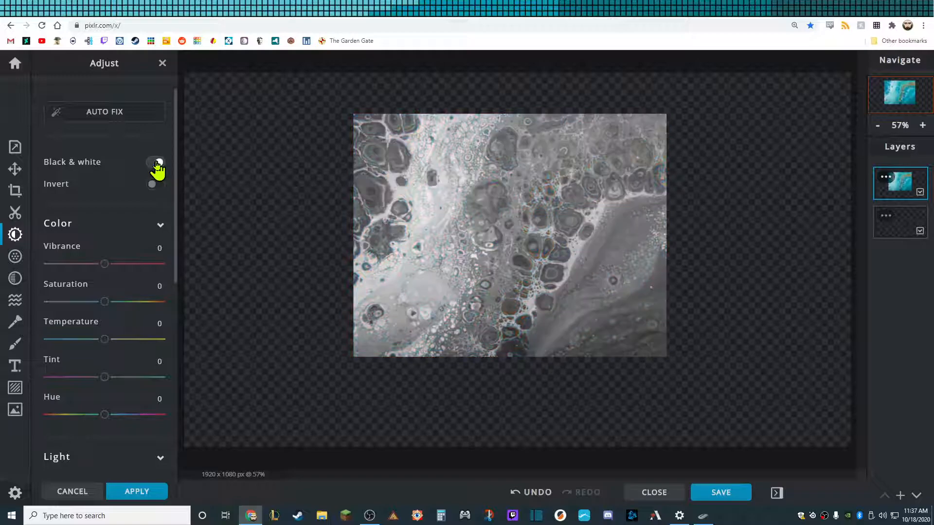
left_click(157, 165)
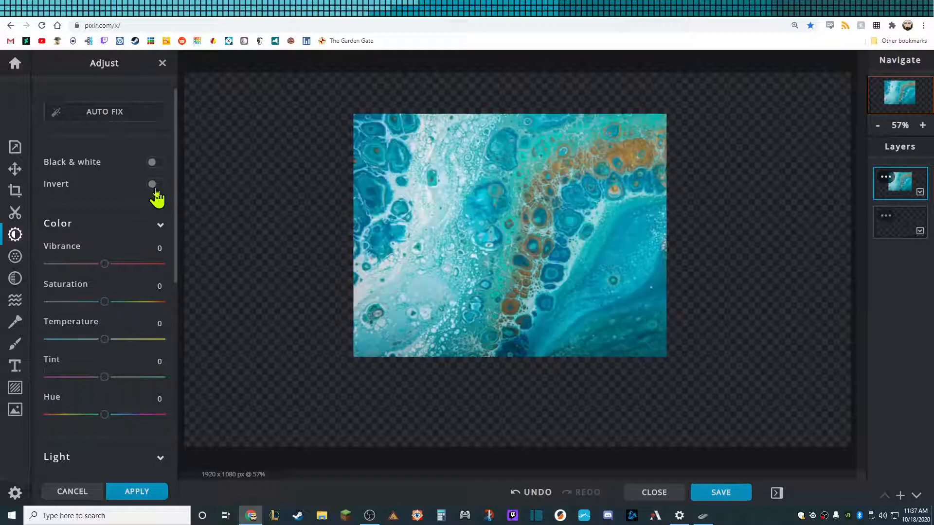
left_click(156, 189)
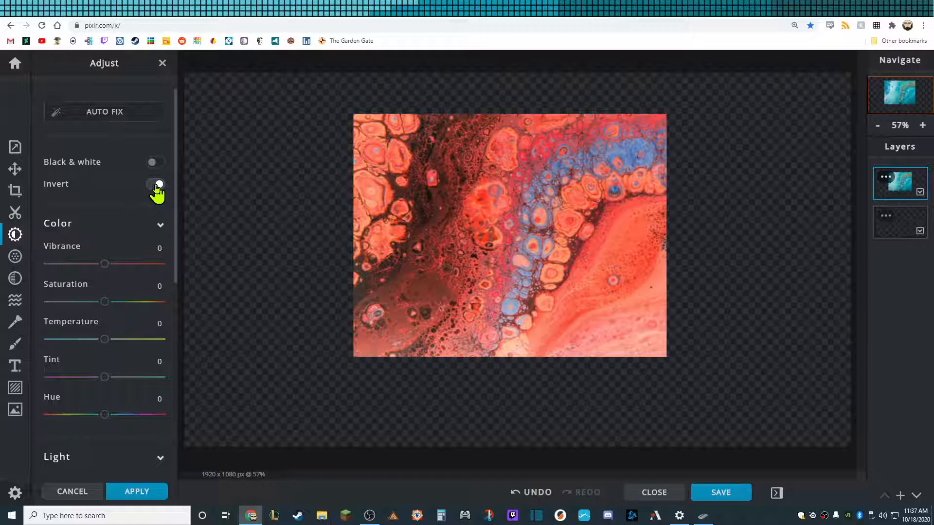
left_click(157, 187)
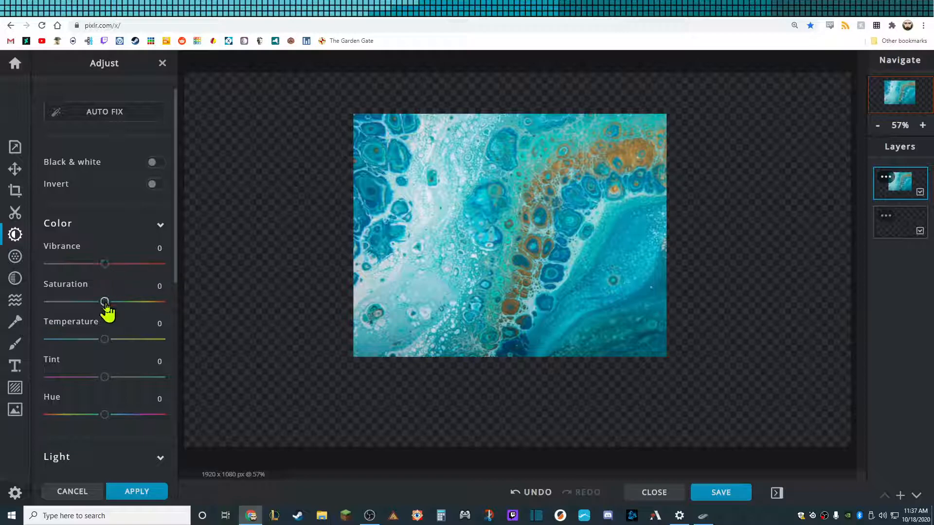
Step: Try Saturation at -100 and settle it at about -4, and set the image's Hue to about -1
mouse_move(110, 266)
left_mouse_down()
mouse_move(172, 271)
mouse_move(104, 266)
left_mouse_up()
left_click_drag(104, 302, 39, 303)
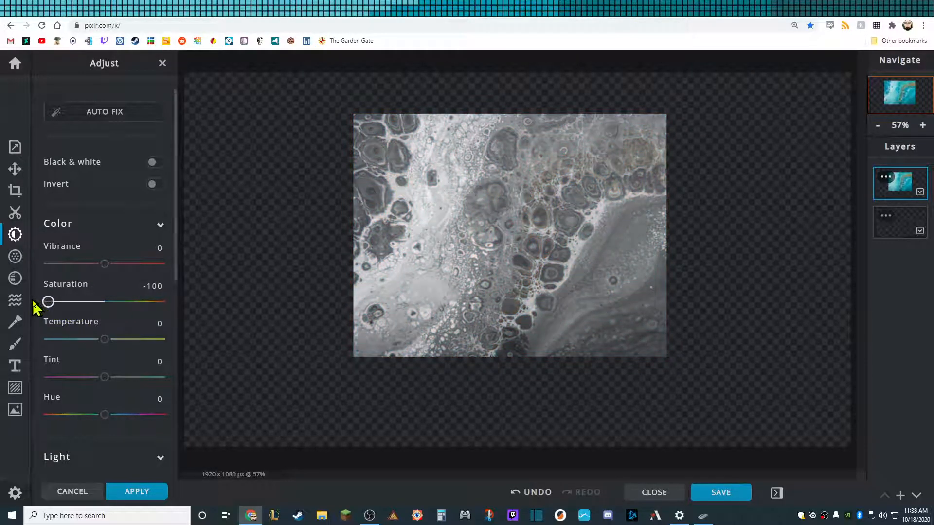
left_click_drag(48, 302, 102, 303)
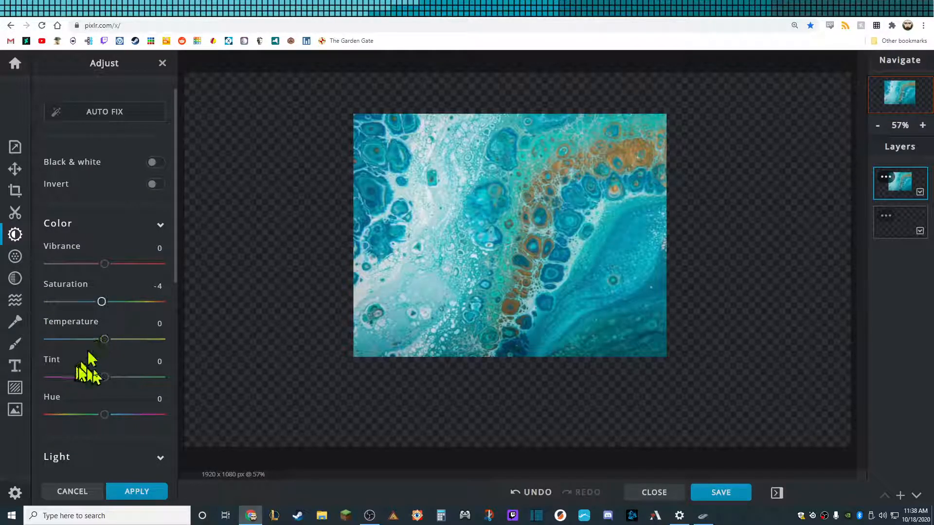
scroll(90, 365, "down", 1)
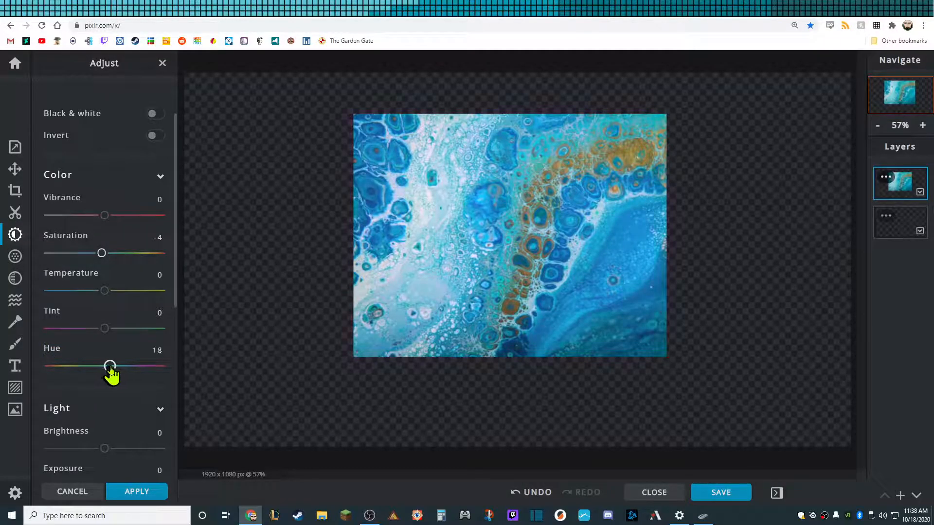
mouse_move(119, 373)
left_mouse_down()
mouse_move(155, 375)
mouse_move(52, 369)
mouse_move(104, 370)
left_mouse_up()
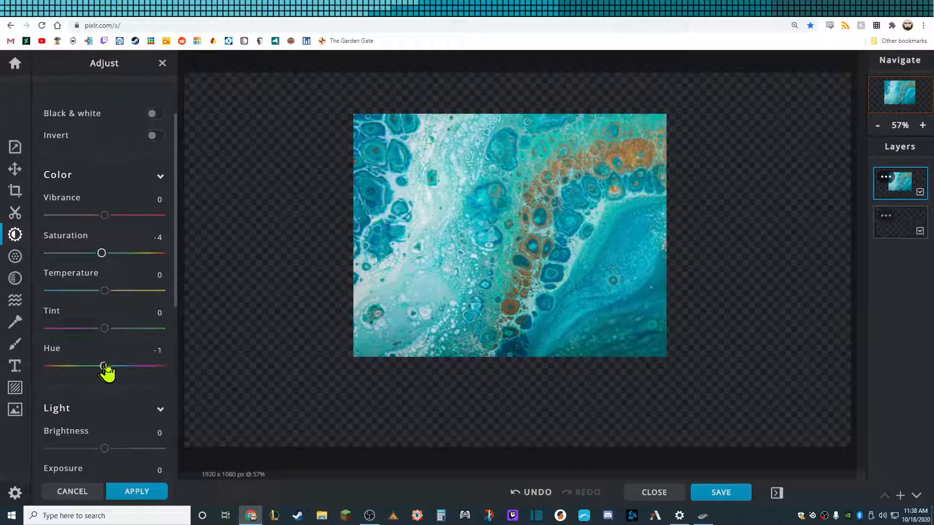
Step: Set Brightness to about -4, and settle Contrast at about 34 after trying 100 and -72
scroll(105, 325, "down", 4)
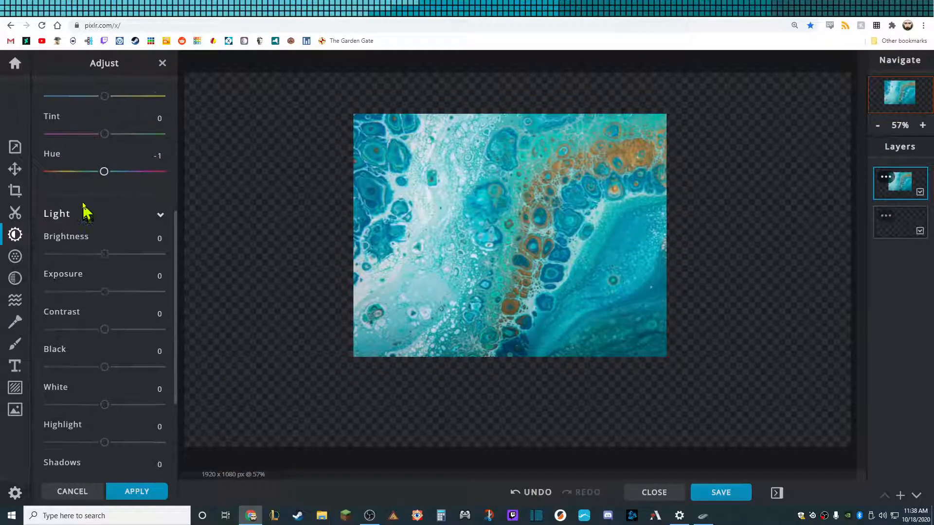
mouse_move(107, 255)
left_mouse_down()
mouse_move(180, 267)
mouse_move(49, 263)
mouse_move(103, 262)
left_mouse_up()
scroll(115, 265, "down", 2)
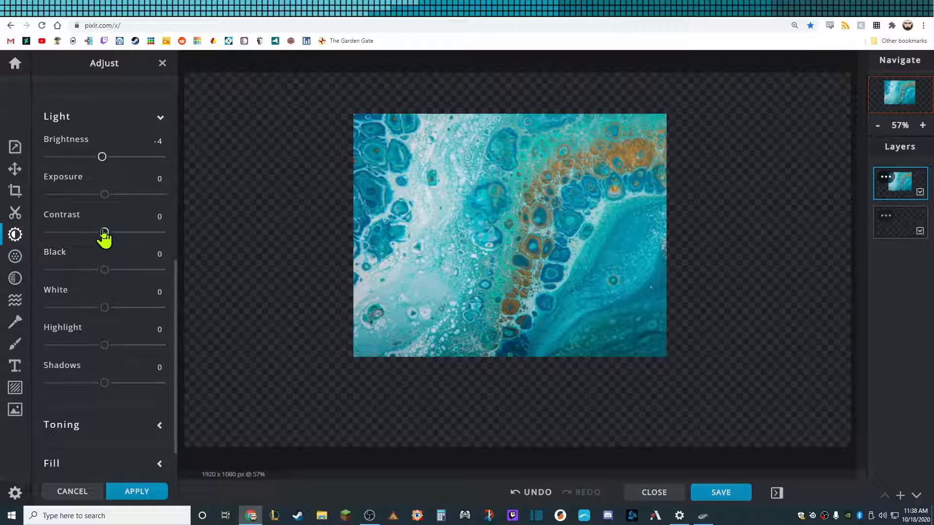
left_click_drag(110, 237, 156, 239)
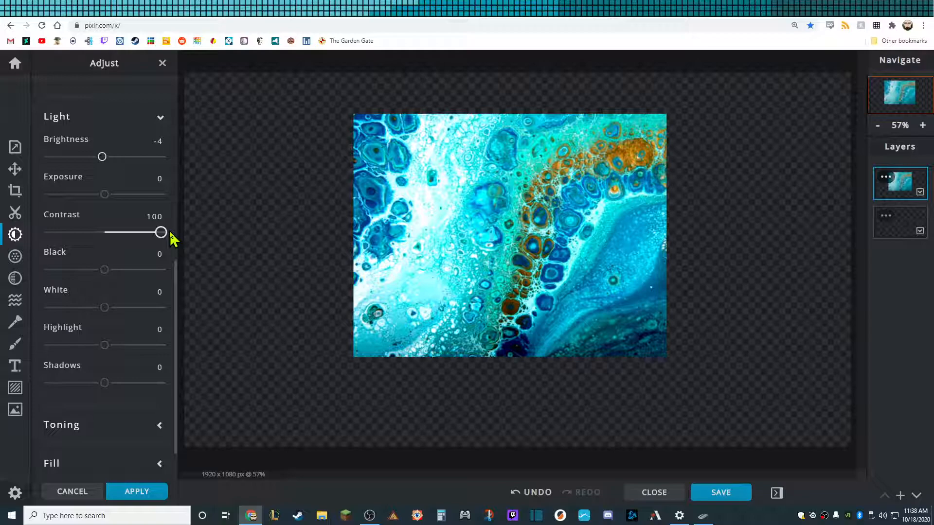
left_click_drag(161, 232, 104, 233)
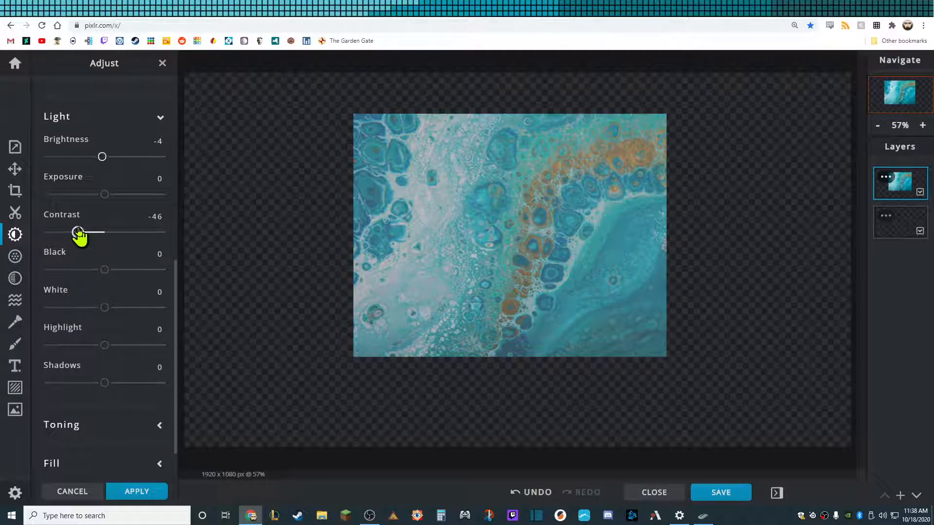
left_click_drag(76, 232, 71, 232)
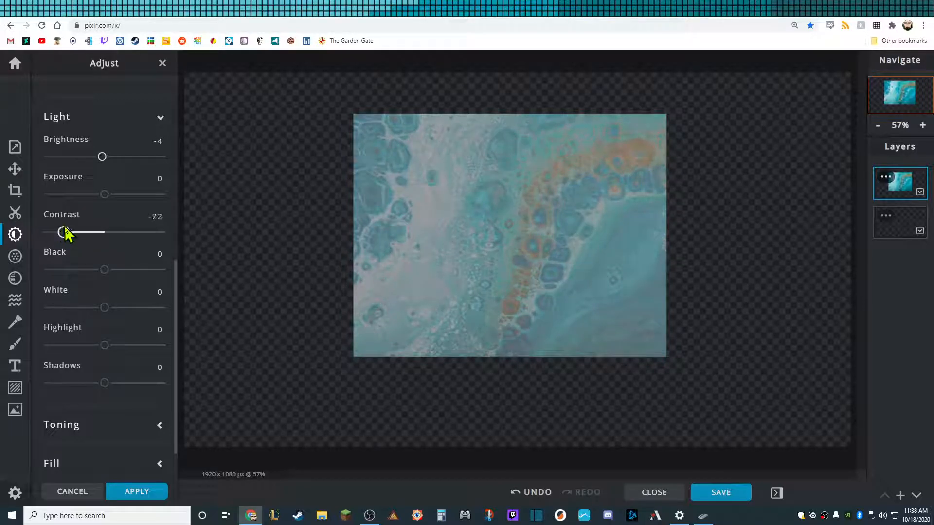
left_click_drag(64, 232, 126, 233)
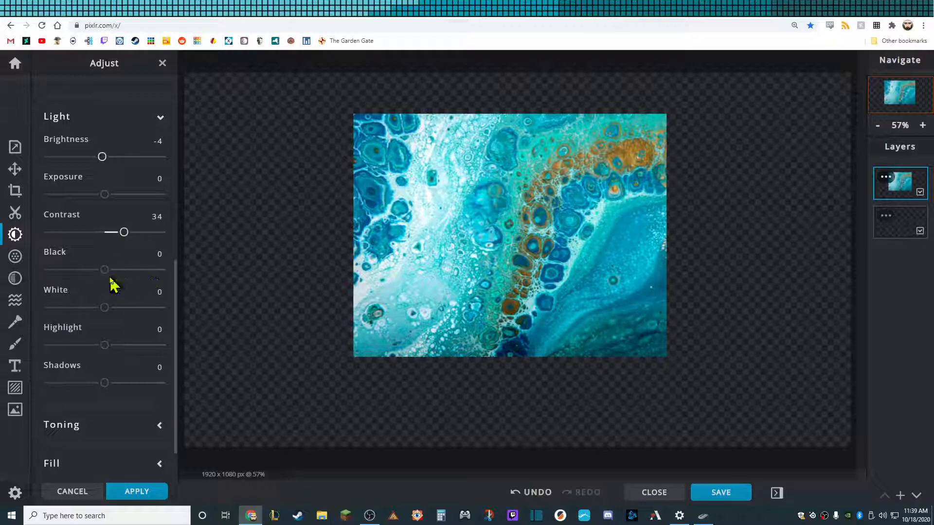
Step: Check the Toning options and raise the dark end of the red channel curve to about mid-height in Curves
scroll(113, 284, "down", 1)
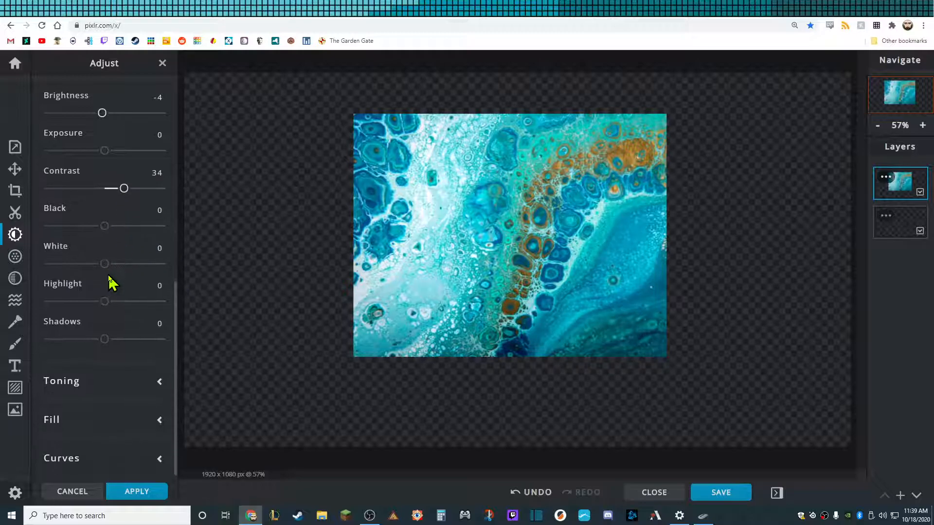
left_click(159, 382)
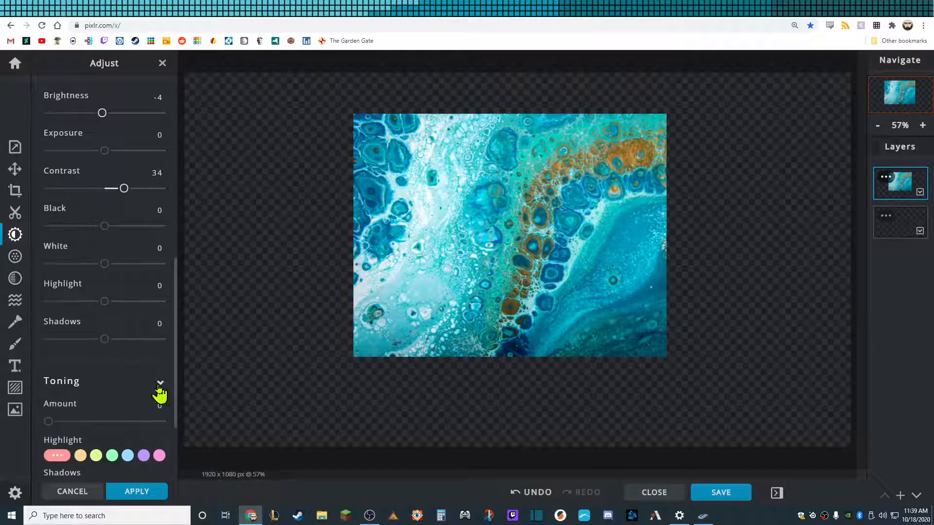
left_click(159, 384)
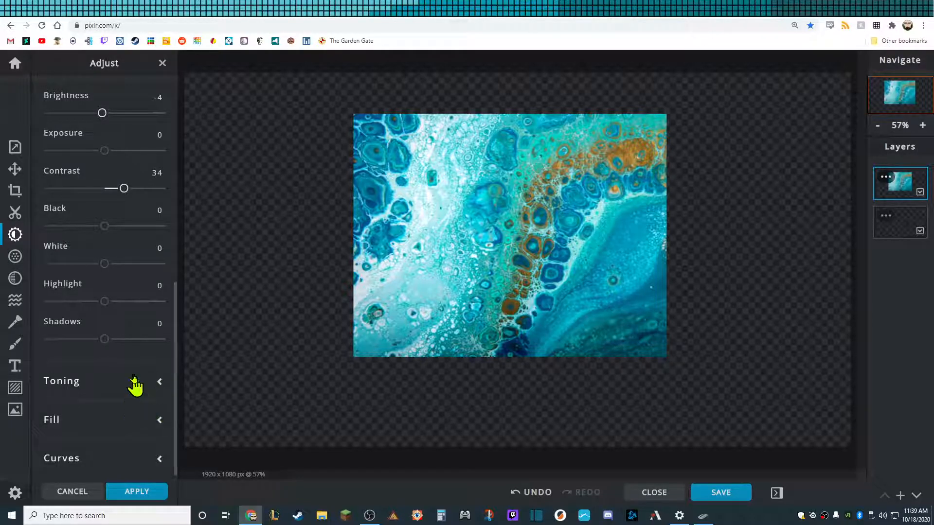
left_click(159, 459)
scroll(132, 390, "down", 4)
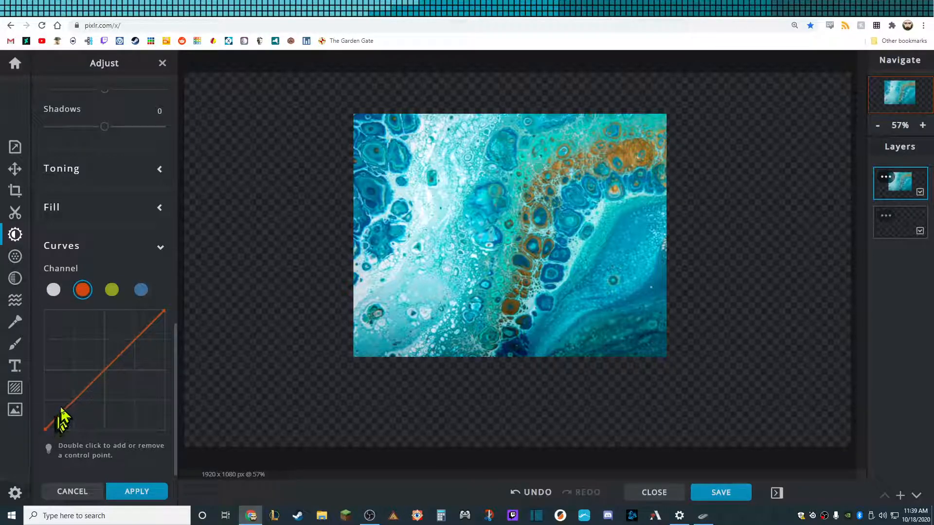
left_click_drag(44, 427, 52, 369)
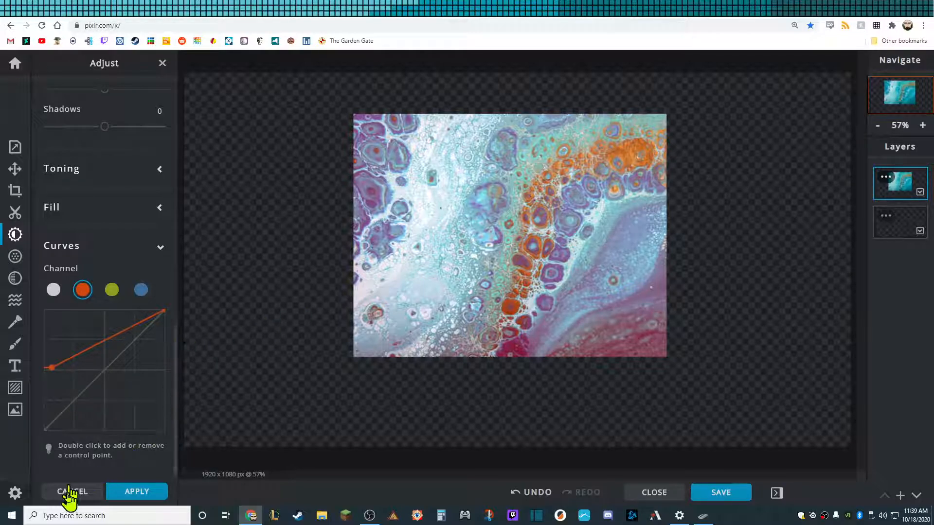
scroll(258, 313, "up", 3)
scroll(251, 312, "down", 3)
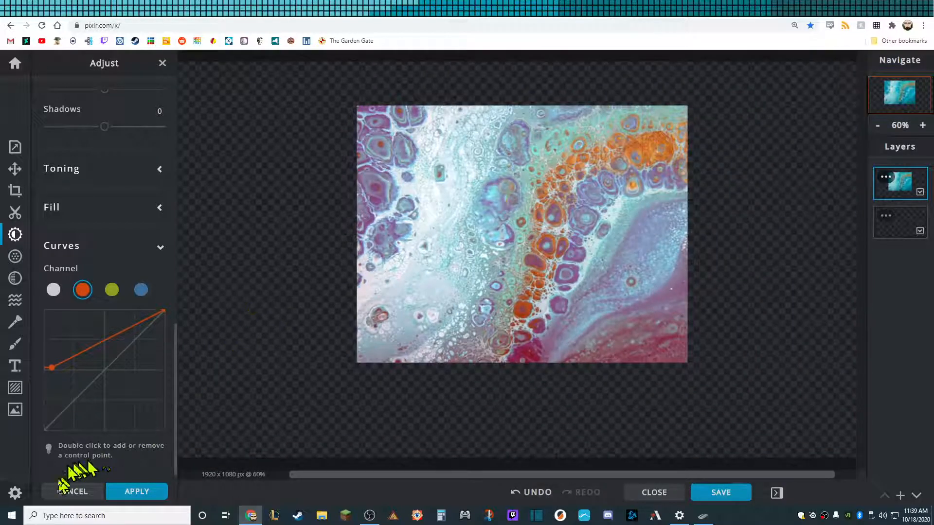
Step: Discard the pending Adjust changes and look over the Details and Scene filter options
left_click(68, 493)
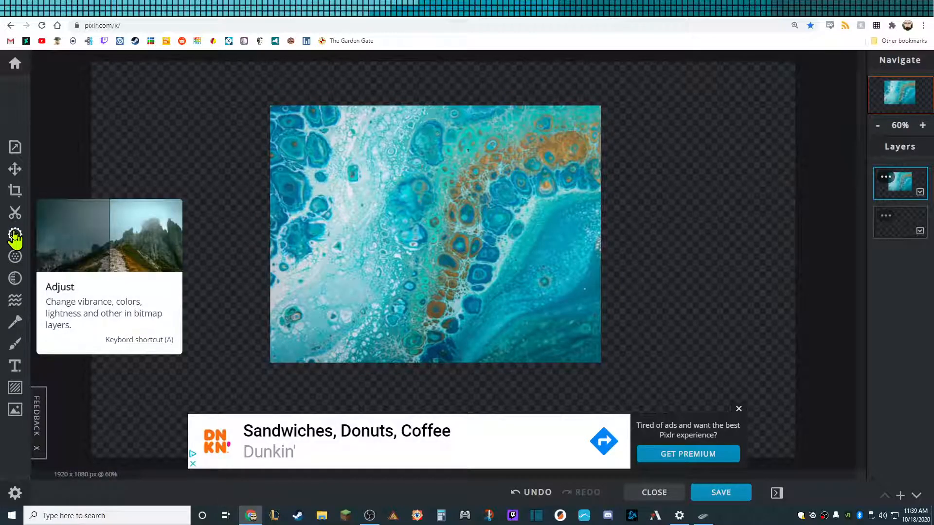
left_click(15, 256)
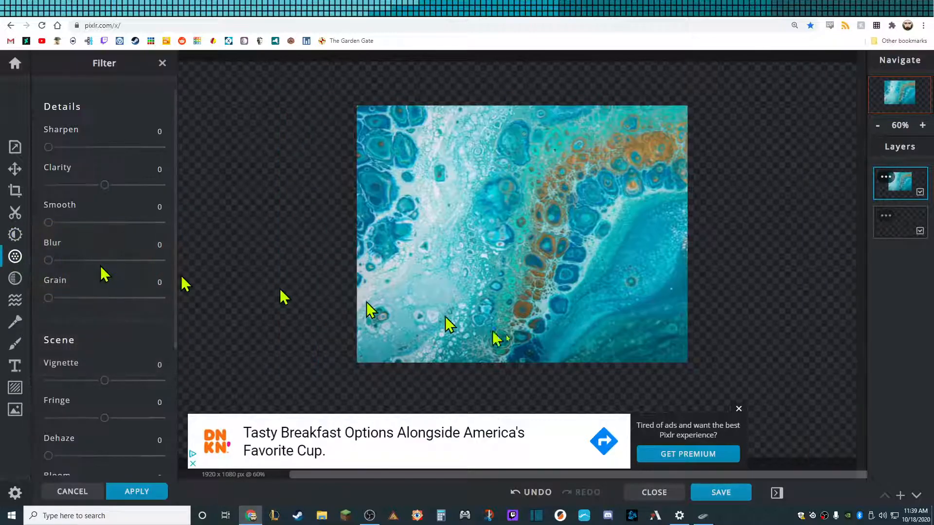
left_click(738, 409)
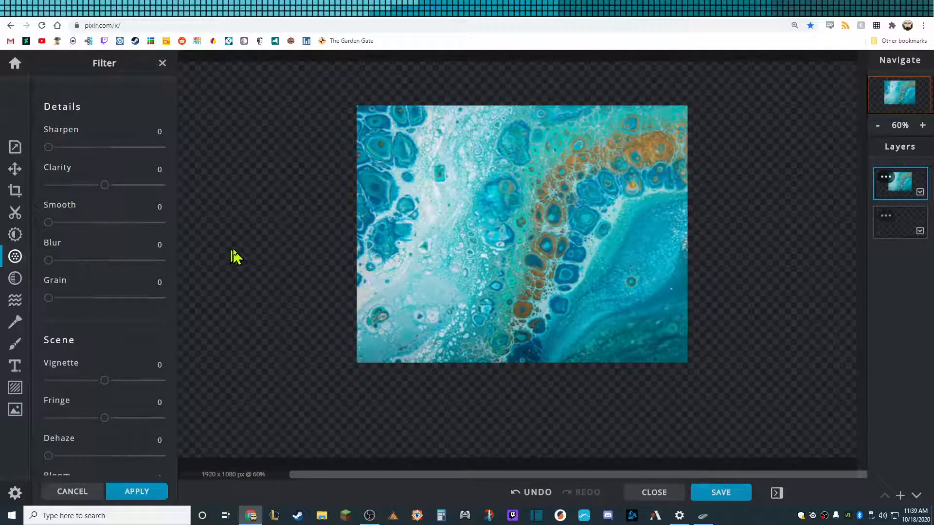
scroll(118, 259, "down", 3)
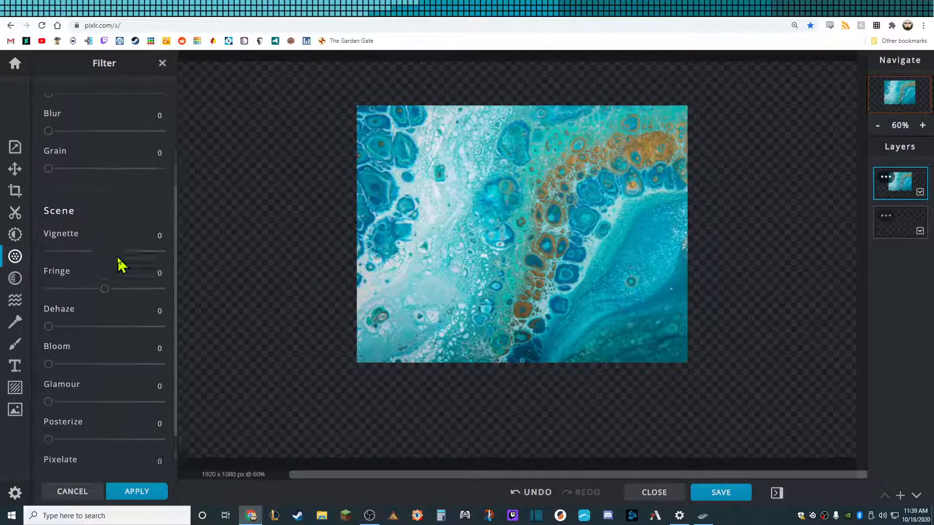
scroll(150, 264, "up", 3)
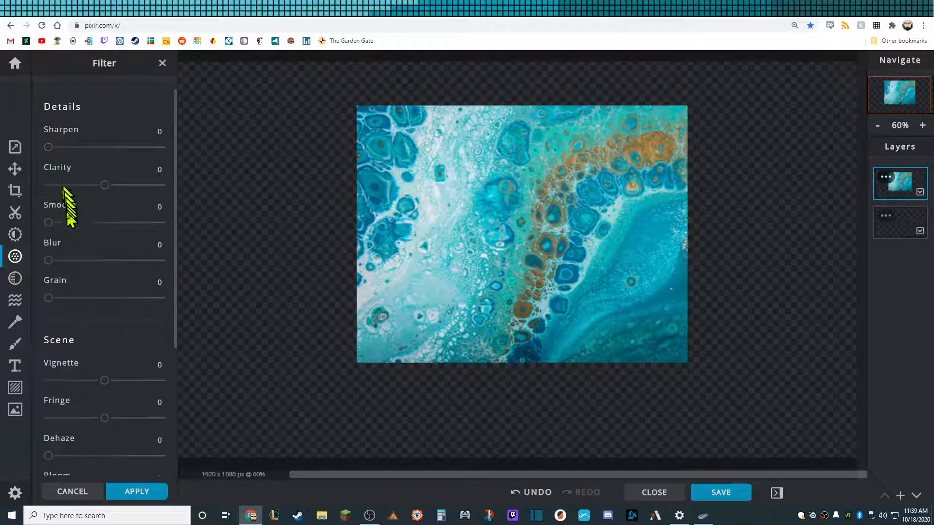
Step: Try a slight Blur on the image and set the Vignette filter to -1
mouse_move(50, 260)
left_mouse_down()
mouse_move(82, 260)
mouse_move(58, 271)
left_mouse_up()
scroll(116, 321, "down", 1)
mouse_move(105, 332)
left_mouse_down()
mouse_move(139, 332)
mouse_move(57, 332)
mouse_move(103, 333)
left_mouse_up()
Step: Try Posterize at 23 and 2, return it to 0, test Pixelate and Mosaic, and cancel all filter changes
scroll(144, 351, "down", 3)
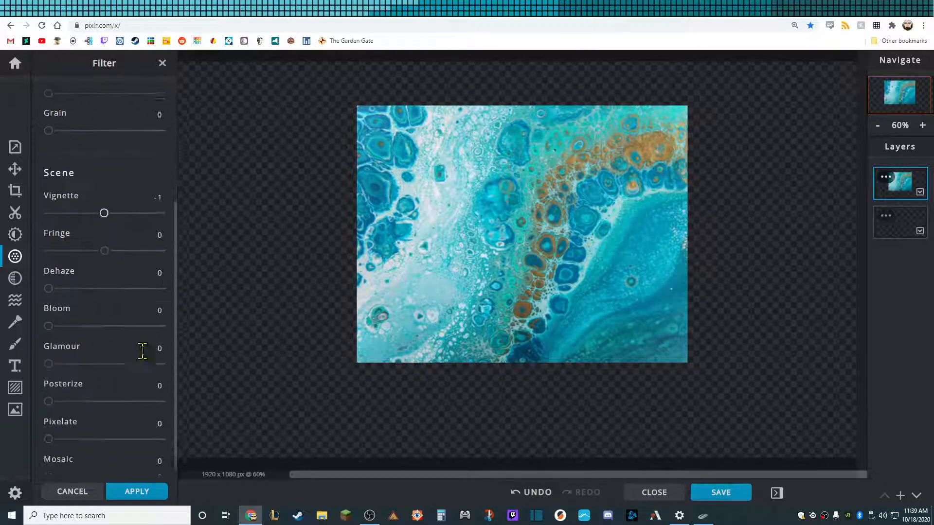
left_click_drag(48, 381, 75, 380)
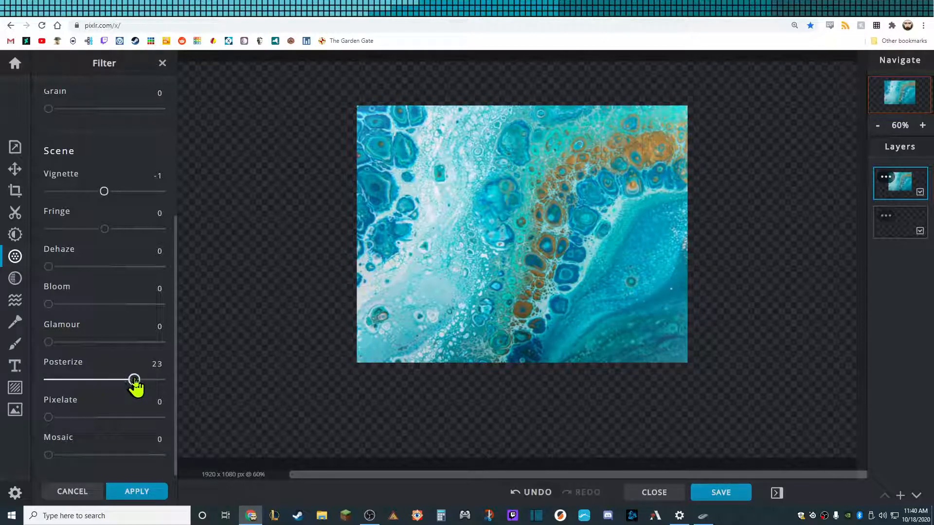
left_click_drag(130, 381, 56, 380)
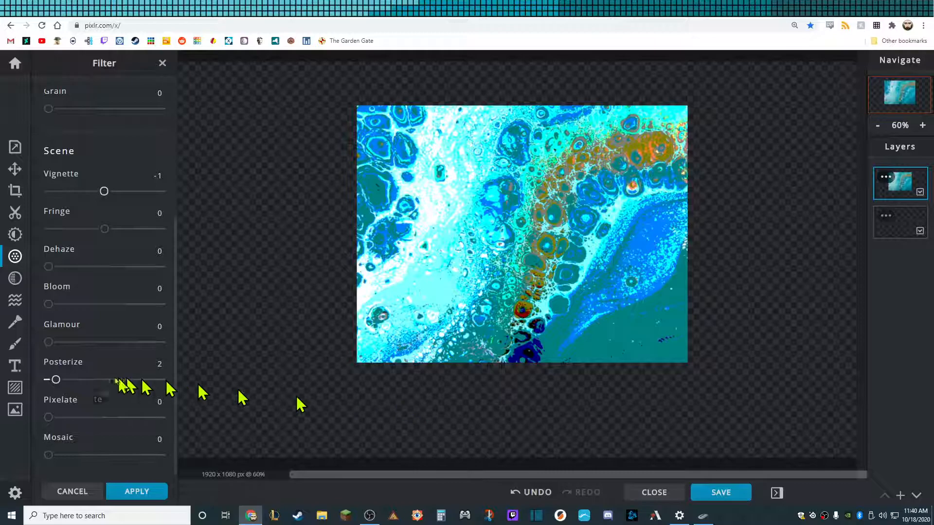
left_click_drag(55, 380, 46, 379)
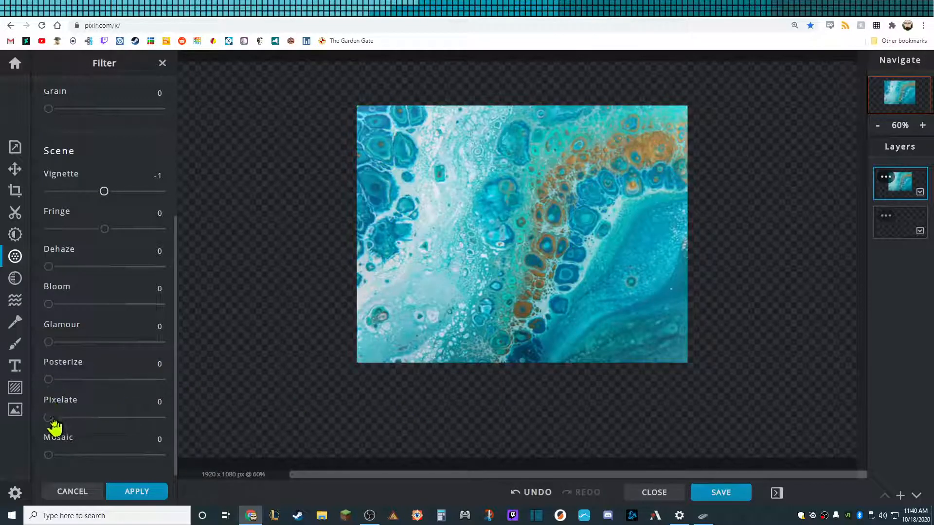
mouse_move(49, 418)
left_mouse_down()
mouse_move(125, 419)
mouse_move(43, 418)
left_mouse_up()
mouse_move(48, 456)
left_mouse_down()
mouse_move(104, 456)
mouse_move(48, 455)
left_mouse_up()
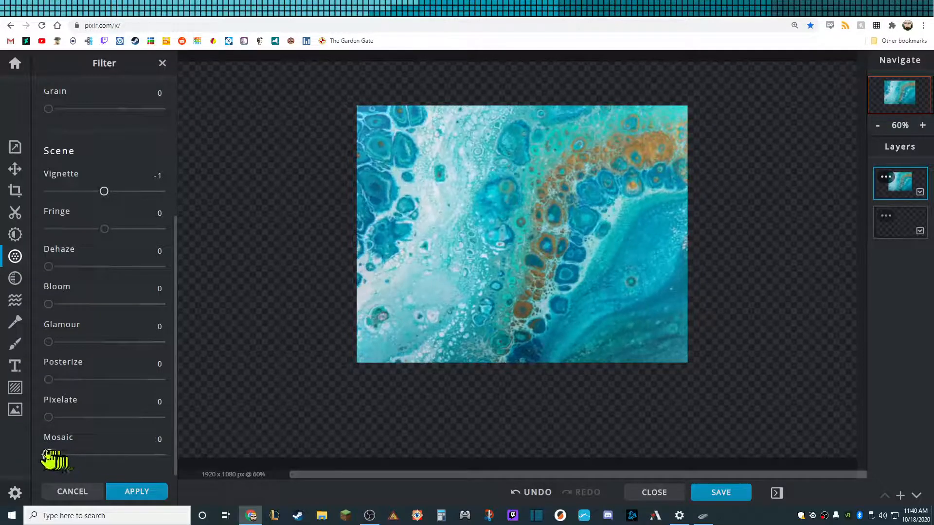
left_click(73, 492)
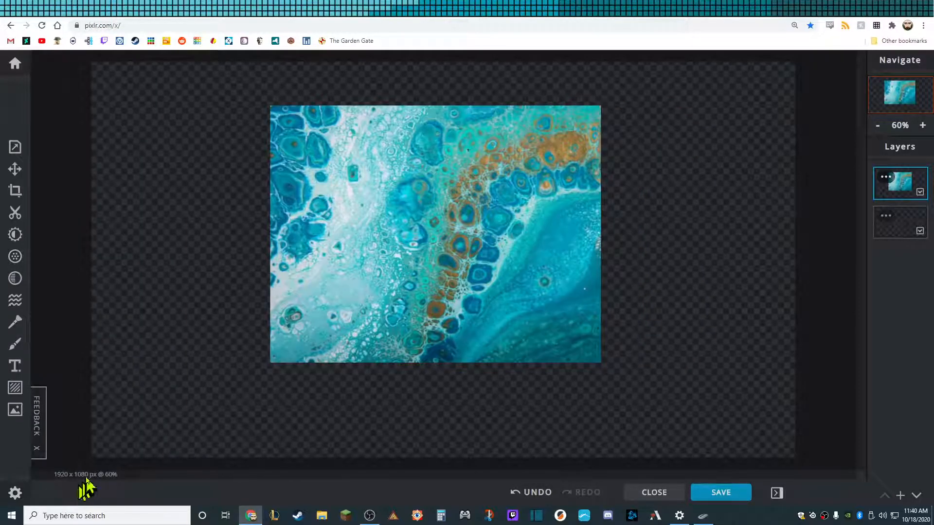
Step: Browse the Effect categories and examine the presets in the Instage collection
left_click(16, 280)
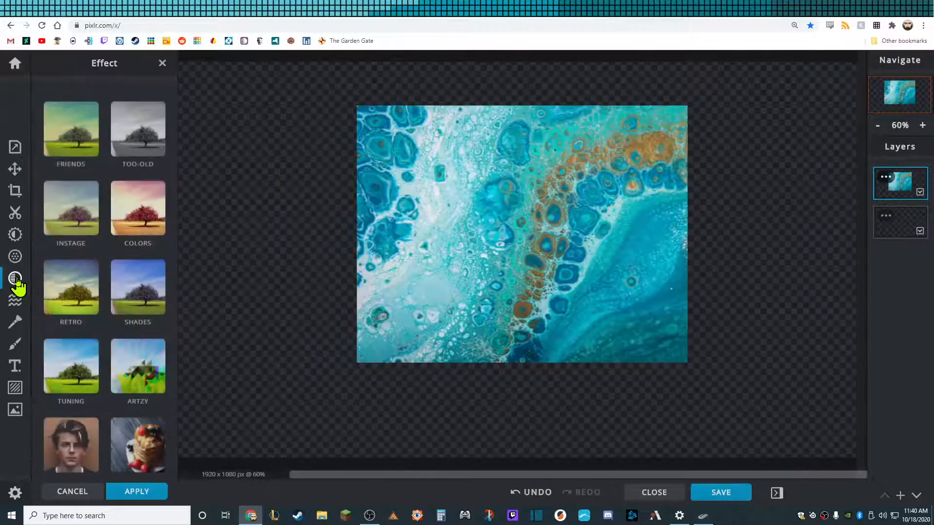
scroll(115, 163, "down", 1)
scroll(115, 165, "down", 1)
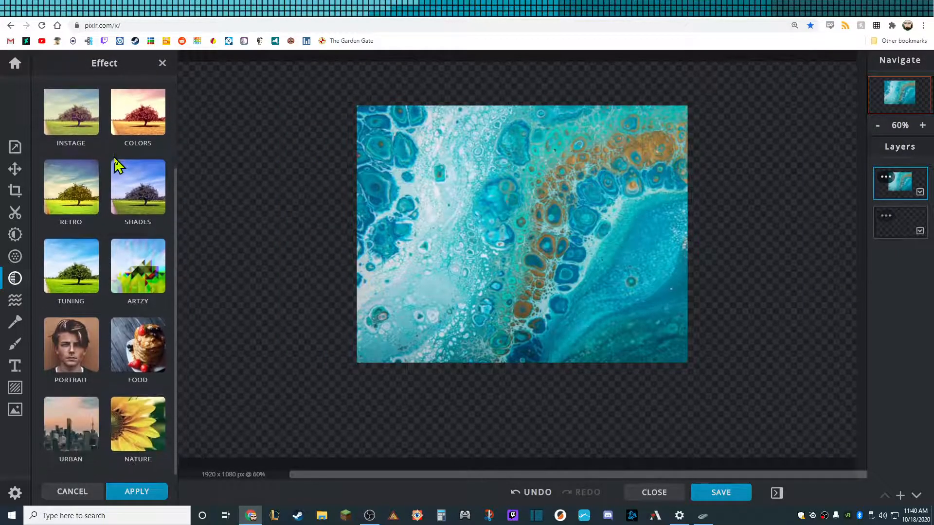
scroll(117, 165, "up", 2)
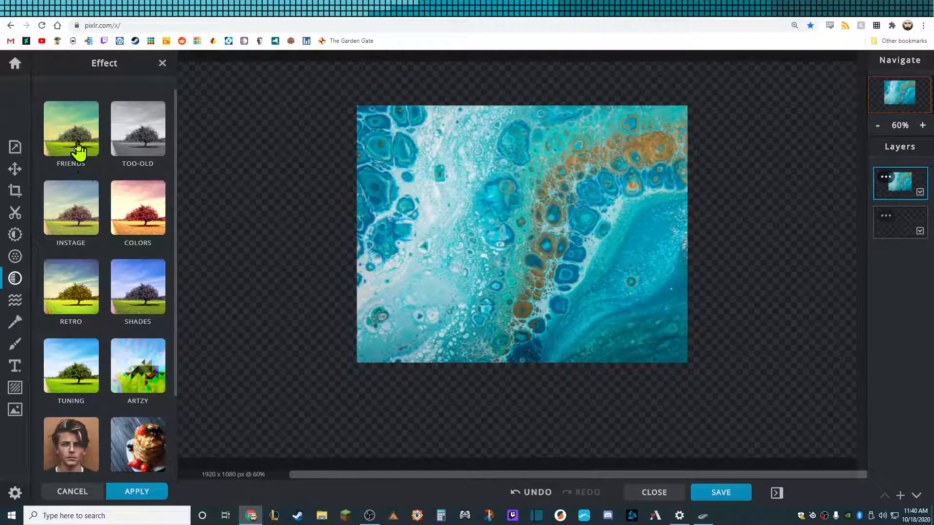
left_click(83, 220)
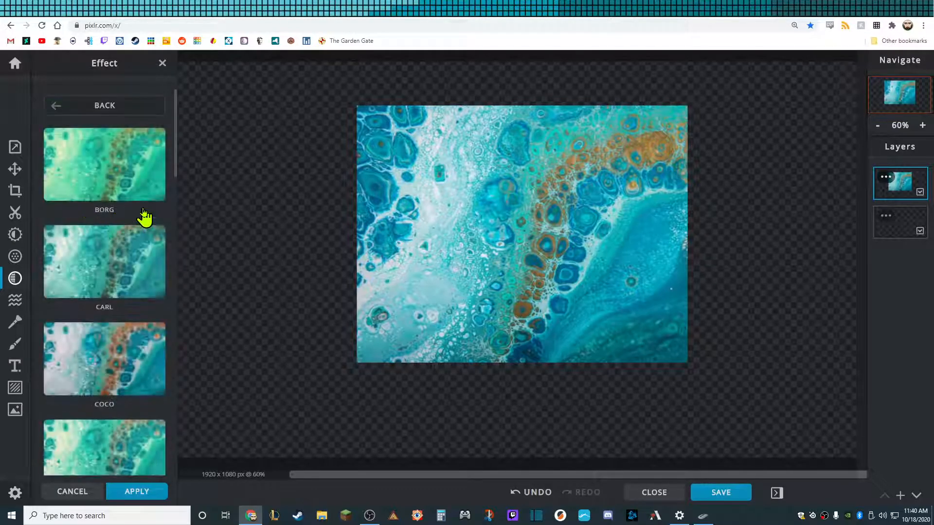
scroll(115, 272, "down", 8)
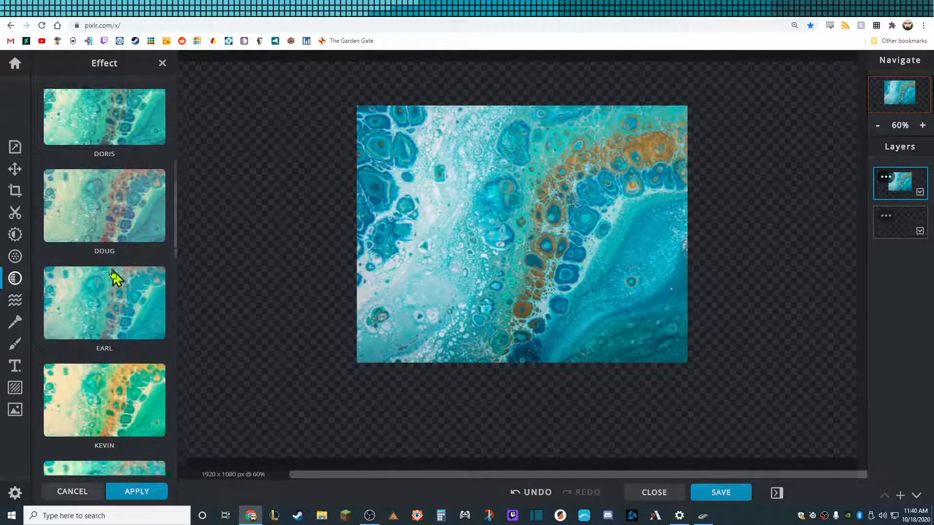
scroll(115, 278, "down", 10)
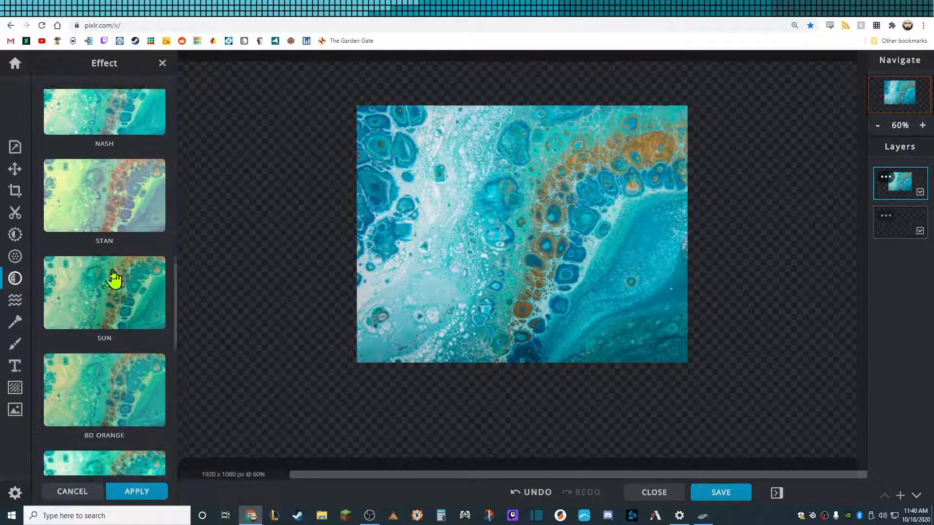
scroll(113, 272, "up", 18)
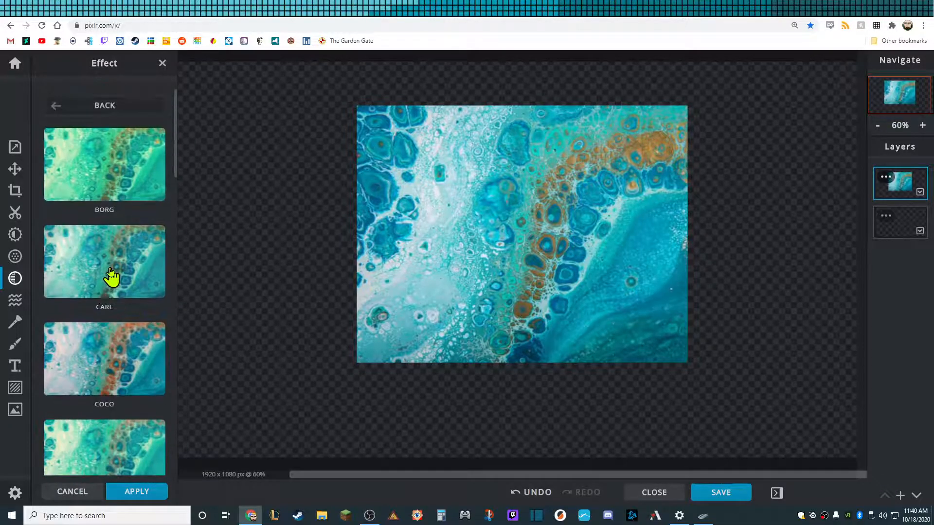
Step: Preview the Blomberg effect from the Artzy collection on the fluid-art image, and cancel it
left_click(81, 112)
scroll(115, 273, "down", 2)
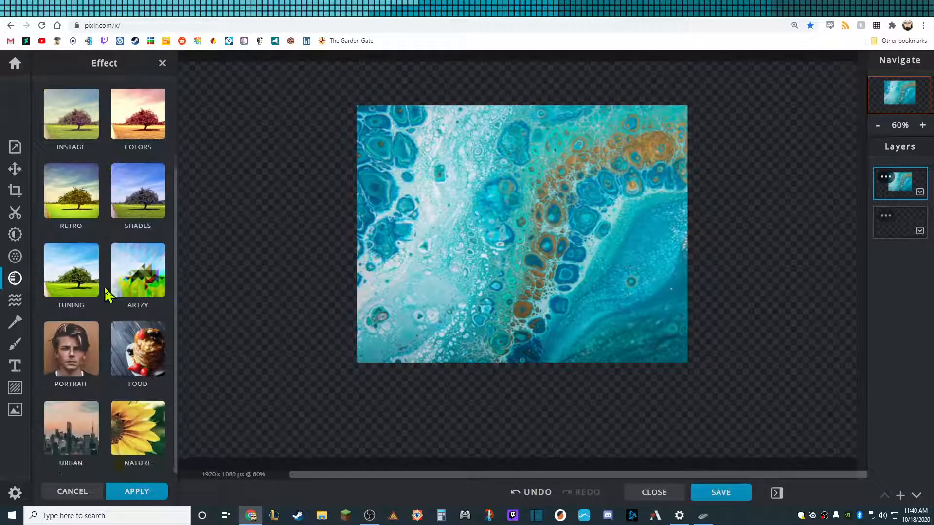
left_click(137, 278)
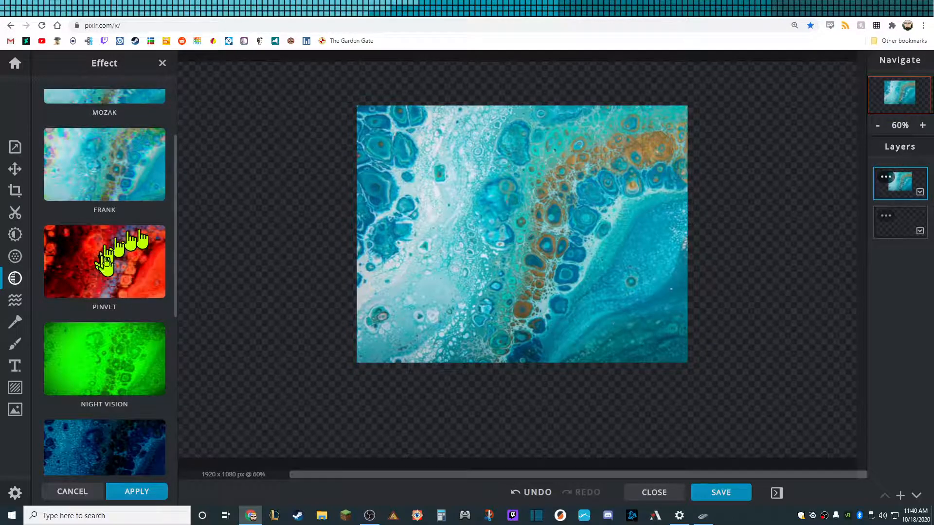
scroll(168, 243, "down", 6)
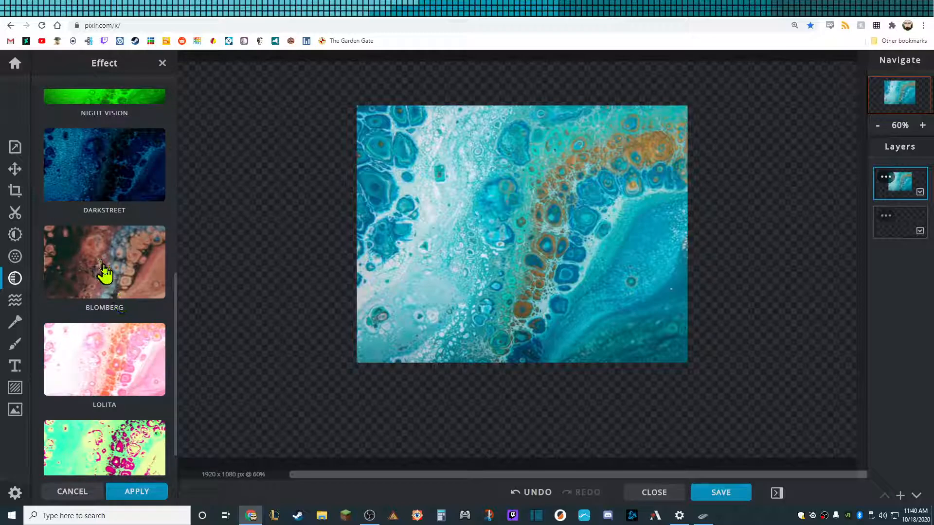
left_click(104, 273)
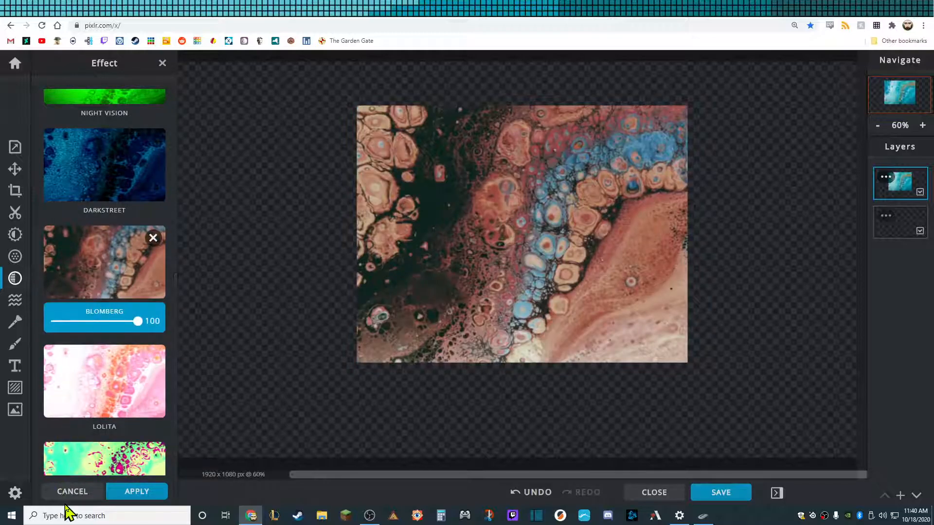
left_click(73, 492)
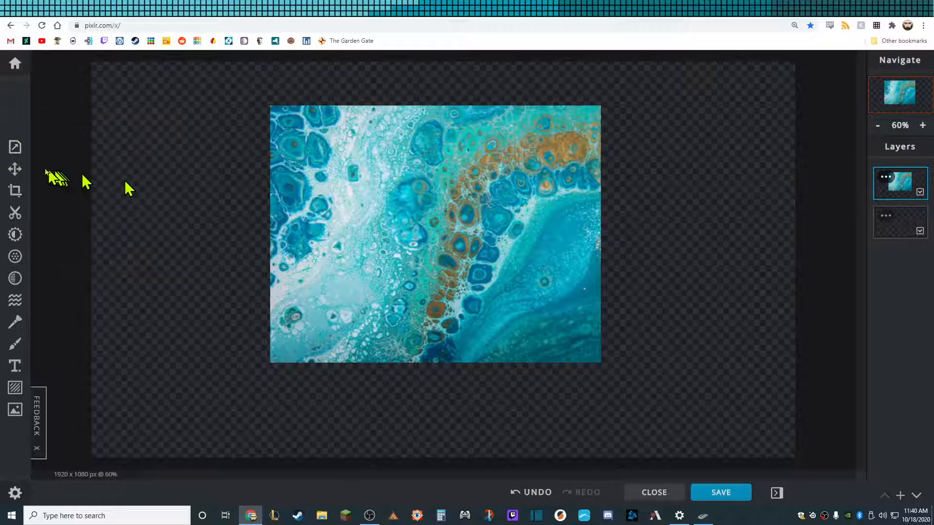
Step: Move the fluid-art layer to about Top 36, Left 21, and give it the Artzy collection's Blomberg effect at 100
left_click(15, 170)
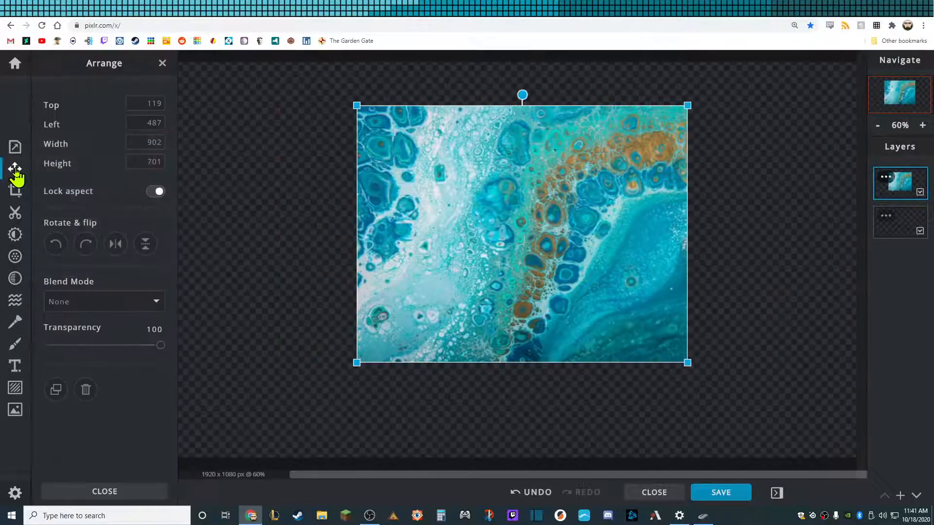
left_click_drag(493, 233, 348, 201)
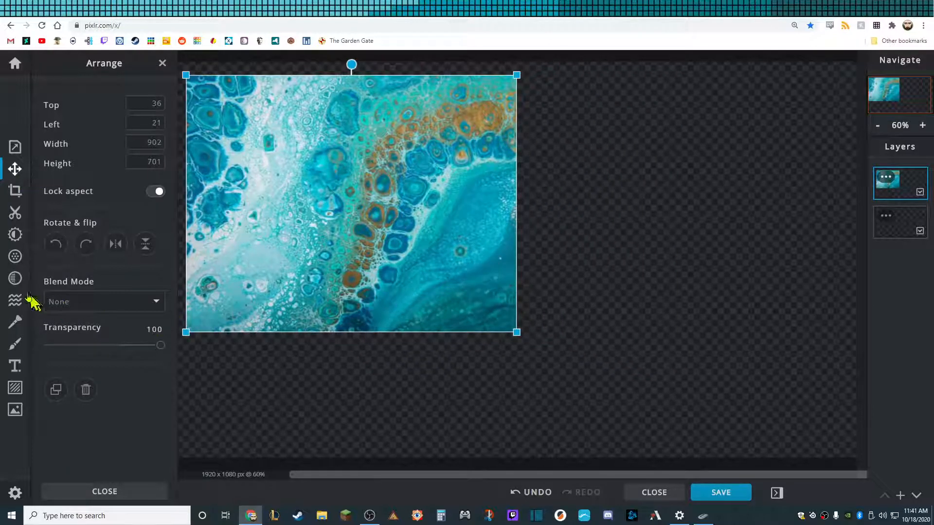
left_click(16, 278)
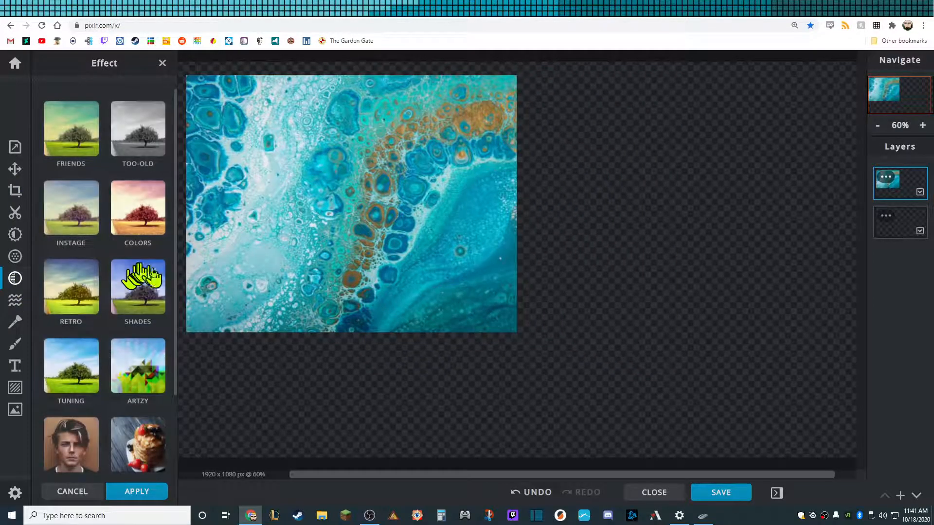
left_click(141, 374)
scroll(152, 277, "down", 8)
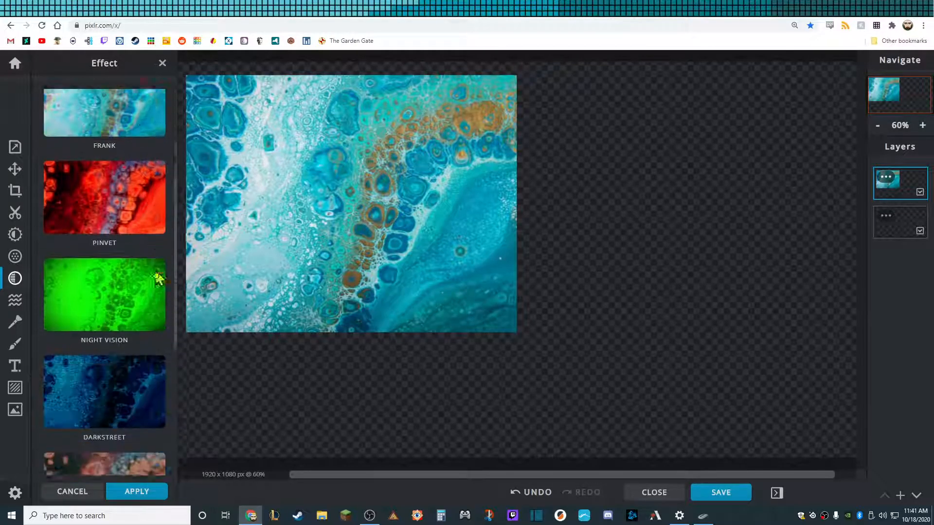
left_click(99, 277)
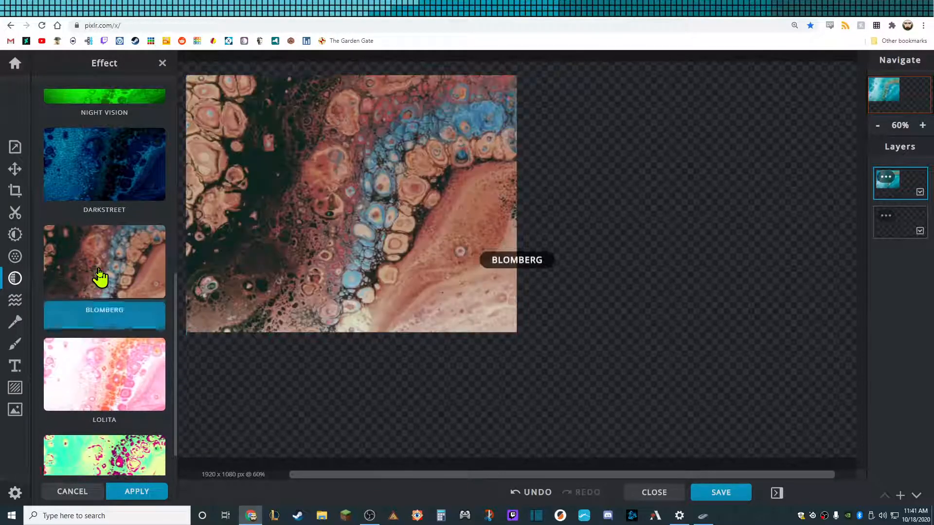
Step: Add the pixel-art portrait picture from the Downloads folder as a new image layer
left_click(900, 496)
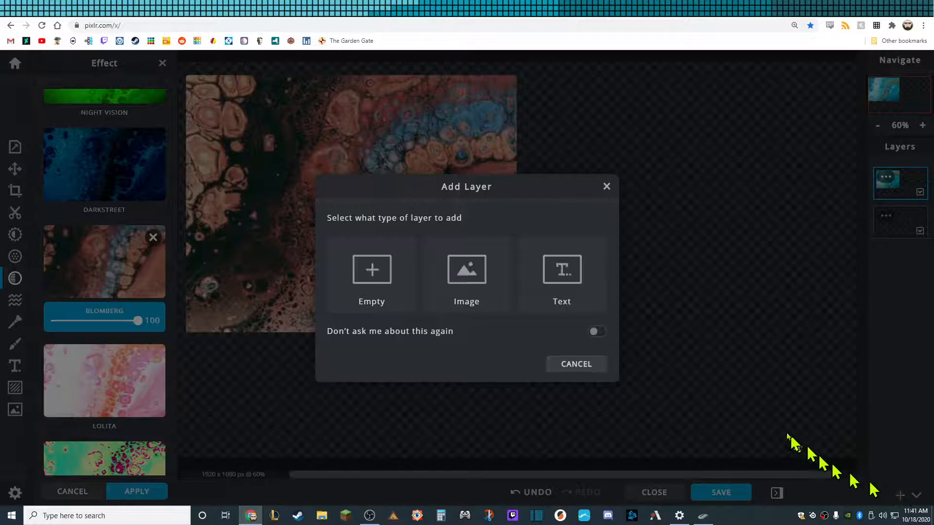
left_click(475, 299)
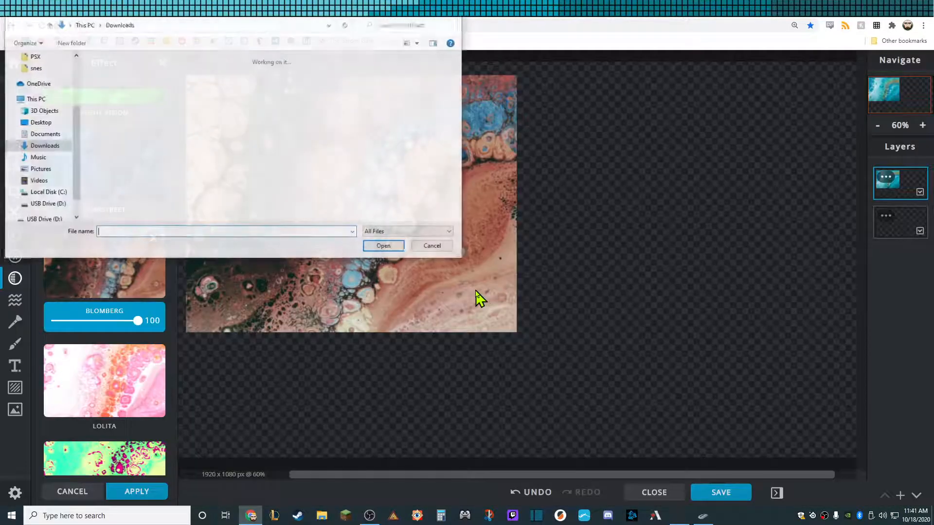
left_click(224, 100)
left_click(384, 246)
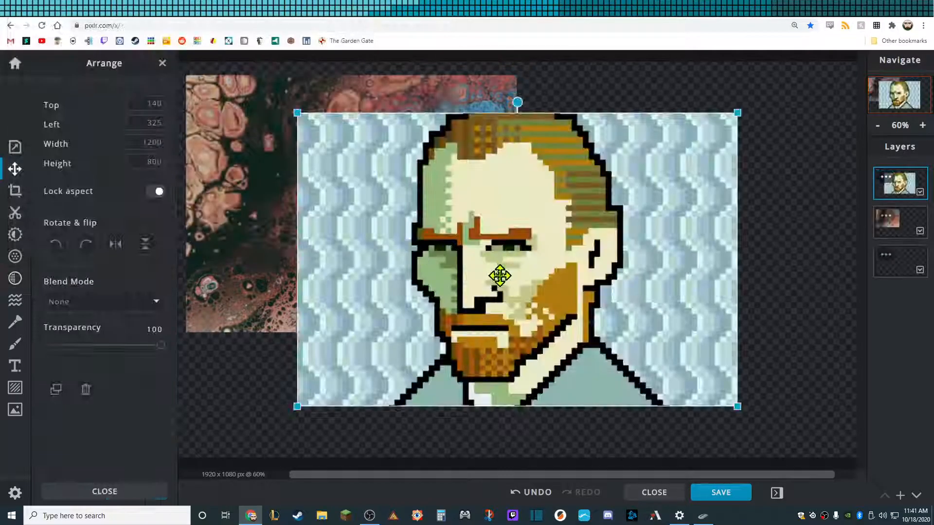
Step: Shrink the portrait layer to about 827 x 551 px and place it at about Top 329, Left 489, overlapping the fluid art
left_click_drag(471, 277, 568, 312)
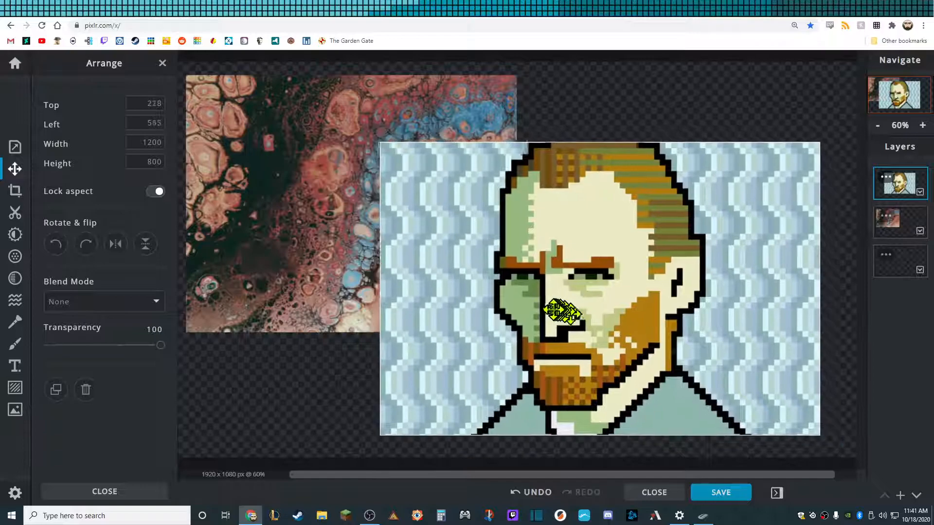
left_click_drag(384, 145, 520, 246)
left_click_drag(659, 365, 509, 294)
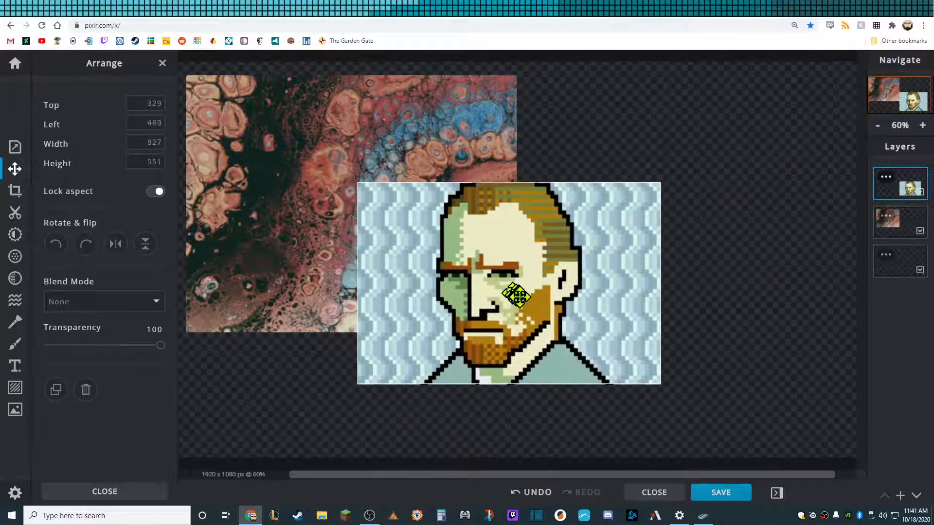
Step: Try a lower Transparency on the portrait, shift it to about Top 306, Left 458, and set Transparency back to 100
left_click_drag(162, 346, 112, 345)
mouse_move(590, 317)
left_mouse_down()
mouse_move(438, 237)
mouse_move(582, 309)
left_mouse_up()
left_click_drag(119, 346, 162, 348)
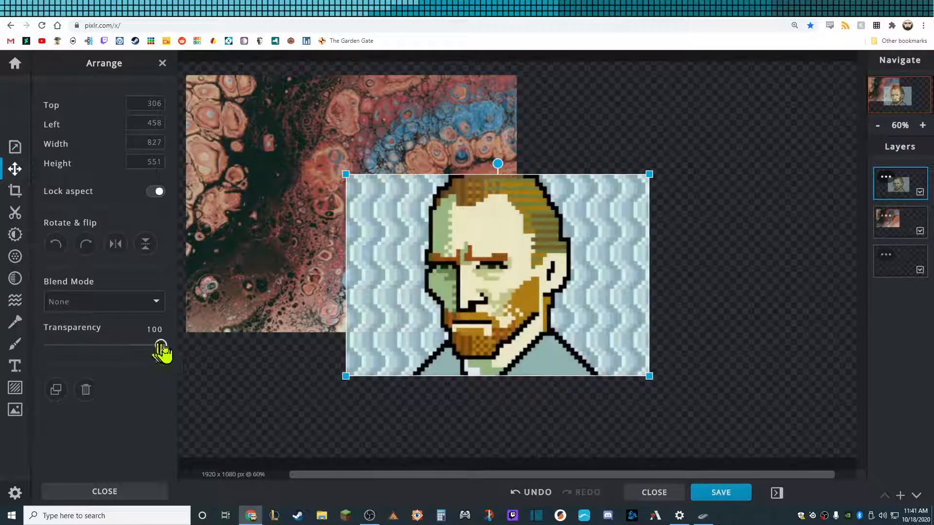
Step: Adjust the portrait layer with Saturation at 100 and Contrast at 22, and dismiss the ad banner
left_click(15, 236)
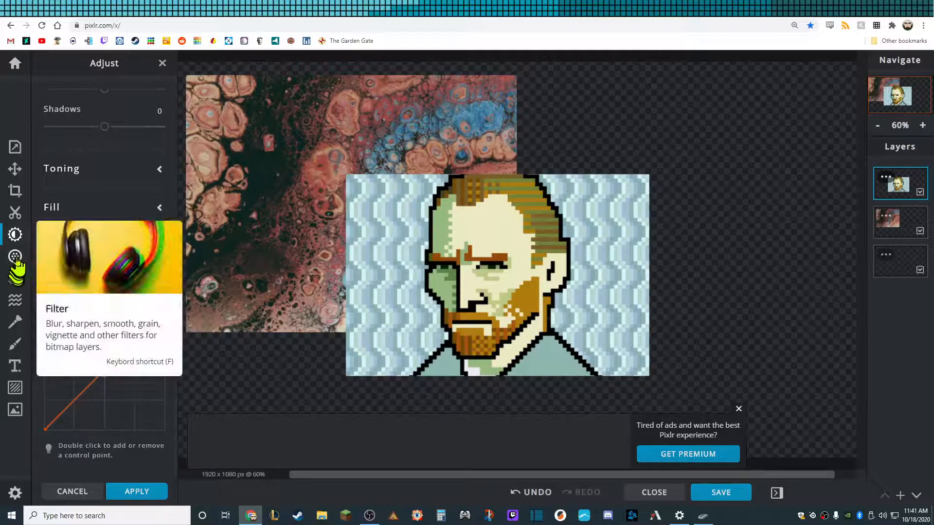
scroll(132, 258, "up", 10)
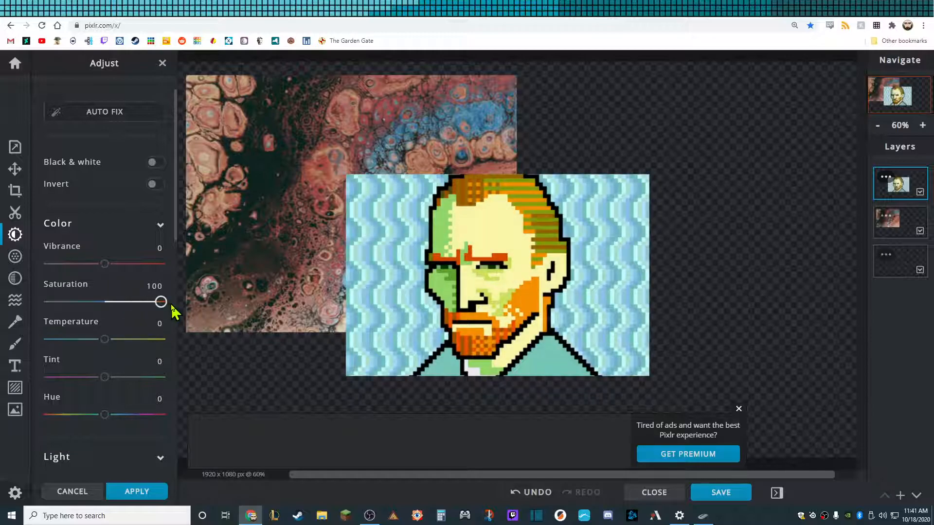
scroll(115, 355, "down", 3)
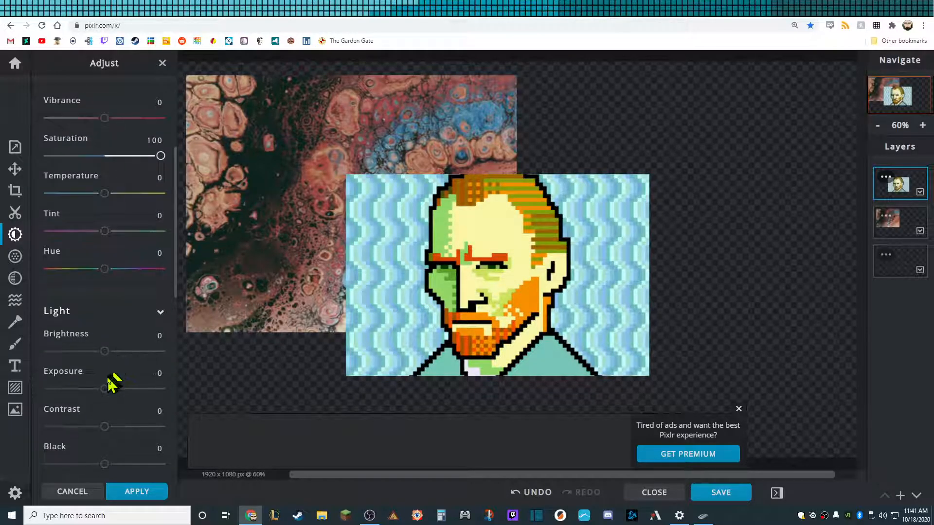
scroll(113, 384, "down", 1)
mouse_move(105, 379)
left_mouse_down()
mouse_move(121, 378)
mouse_move(96, 378)
mouse_move(116, 378)
left_mouse_up()
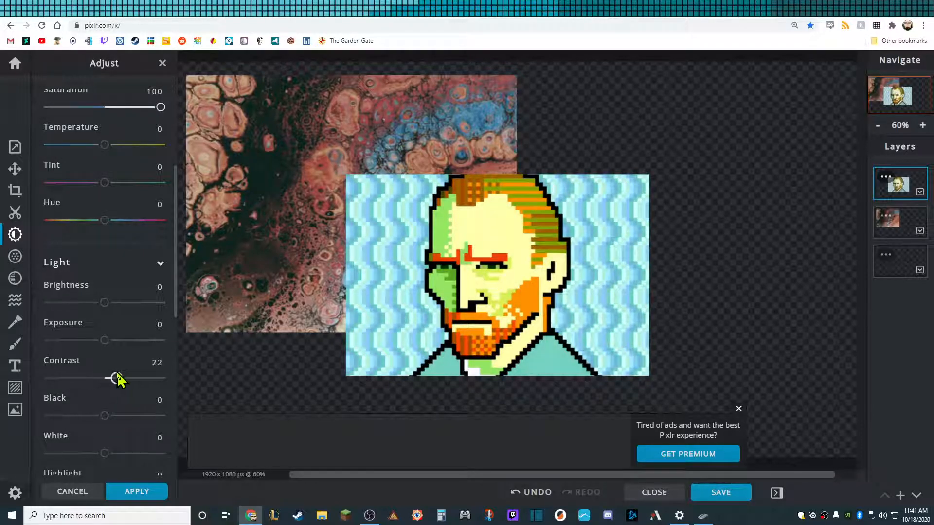
scroll(126, 301, "up", 3)
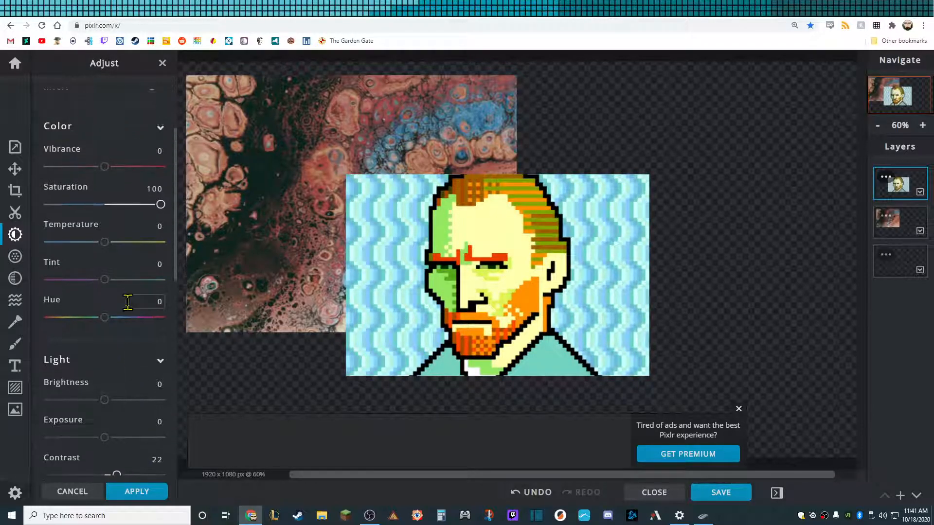
left_click(738, 409)
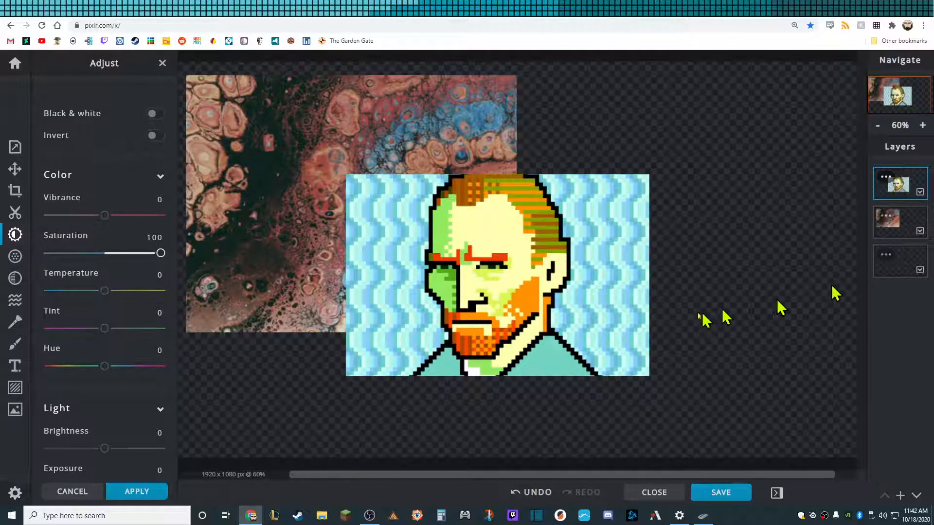
left_click(900, 495)
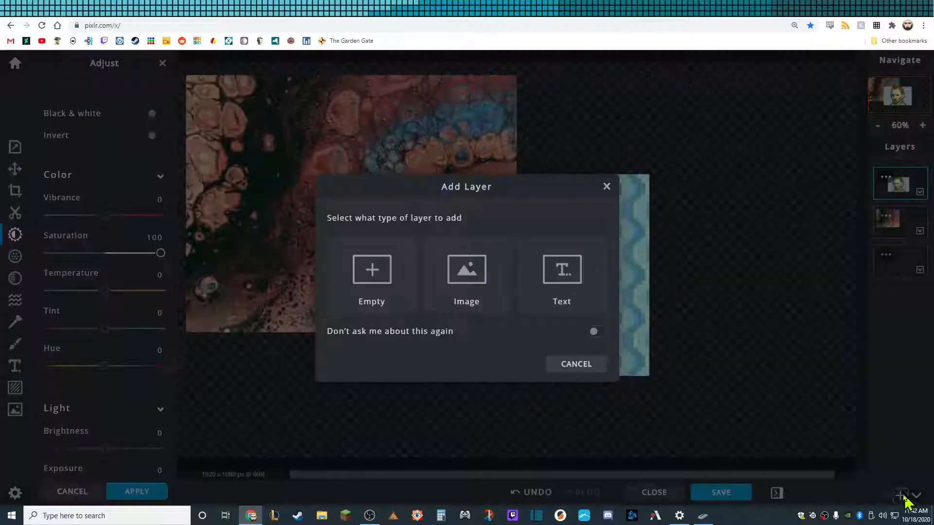
left_click(362, 286)
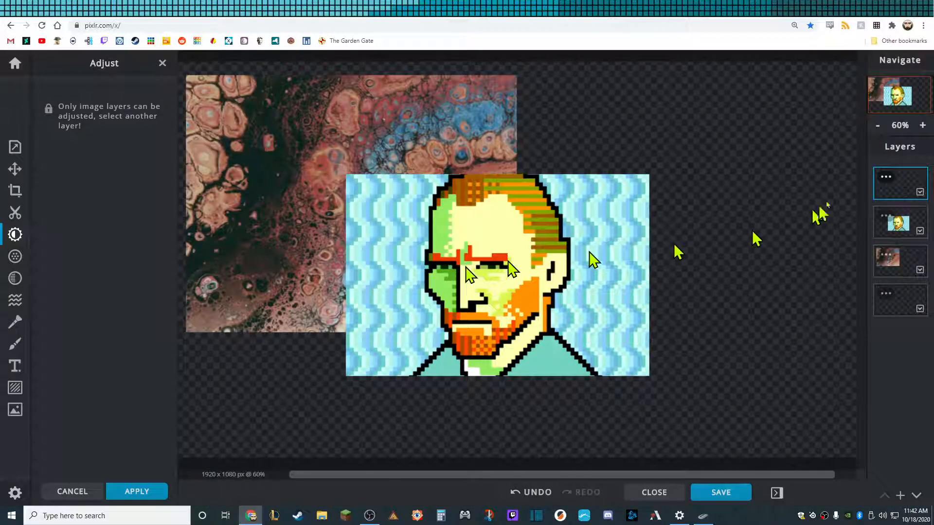
left_click(885, 179)
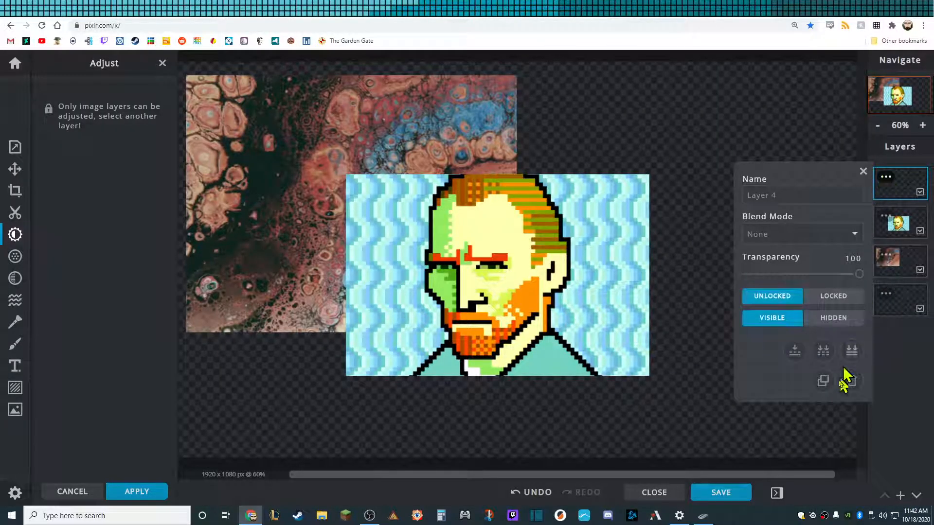
left_click(851, 381)
Step: Add the black-and-white eye drawing from the Downloads folder as a new image layer
left_click(900, 495)
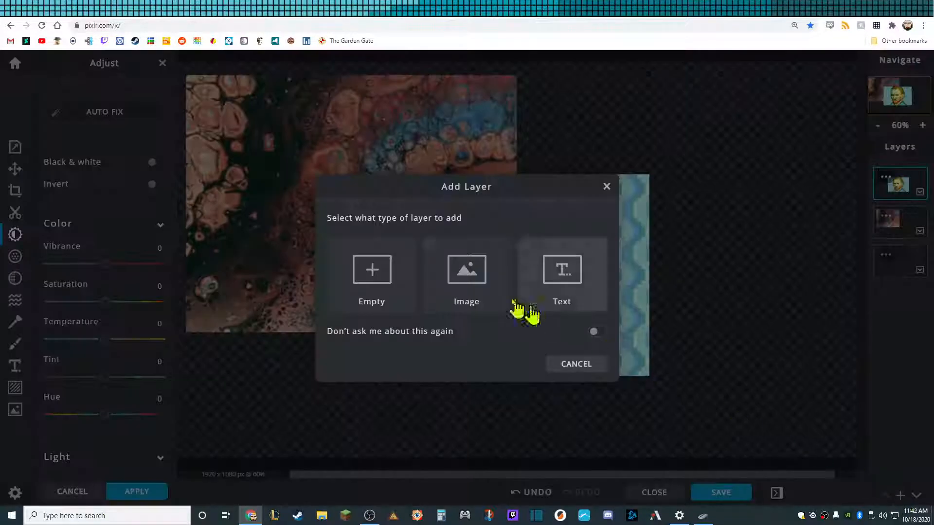
left_click(446, 280)
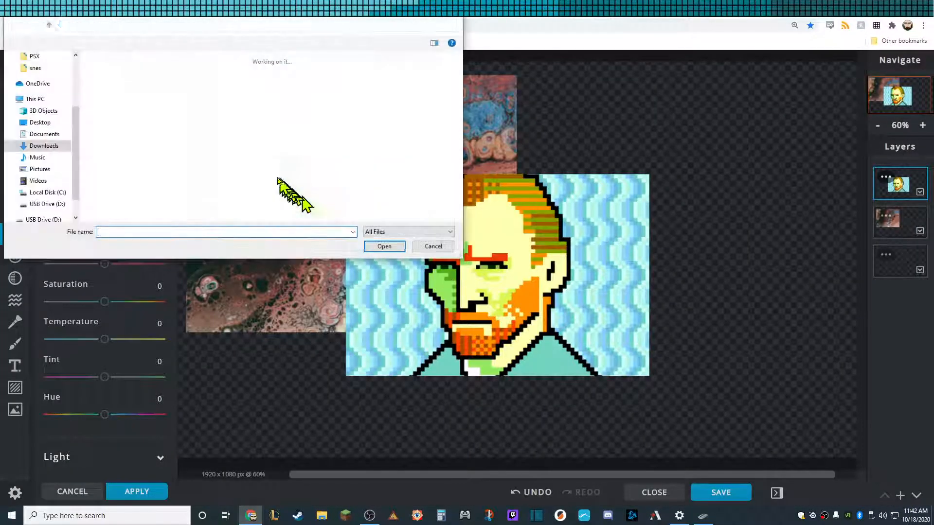
left_click(187, 104)
left_click(384, 246)
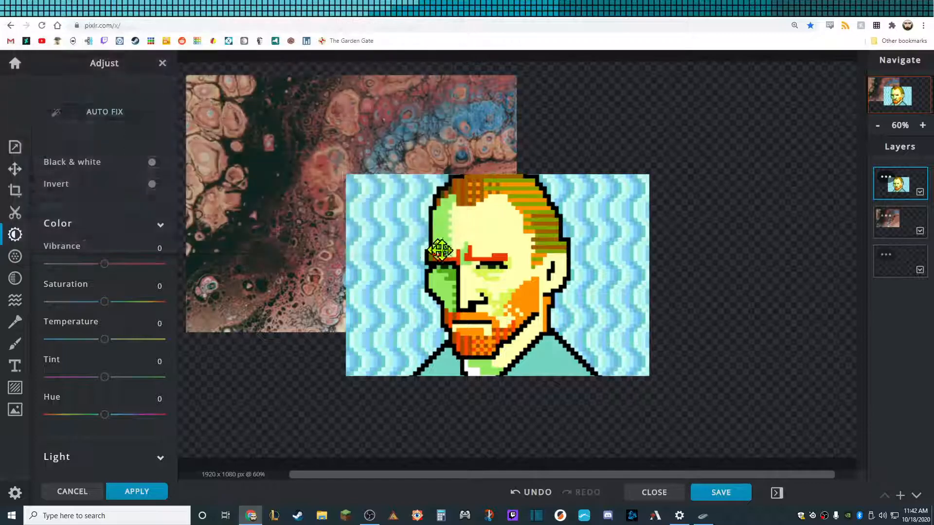
Step: Shrink the eye layer to about 493 x 493 px, place it at about Top 116, Left 1312, and finish arranging
left_click_drag(319, 62, 510, 252)
left_click_drag(618, 364, 739, 191)
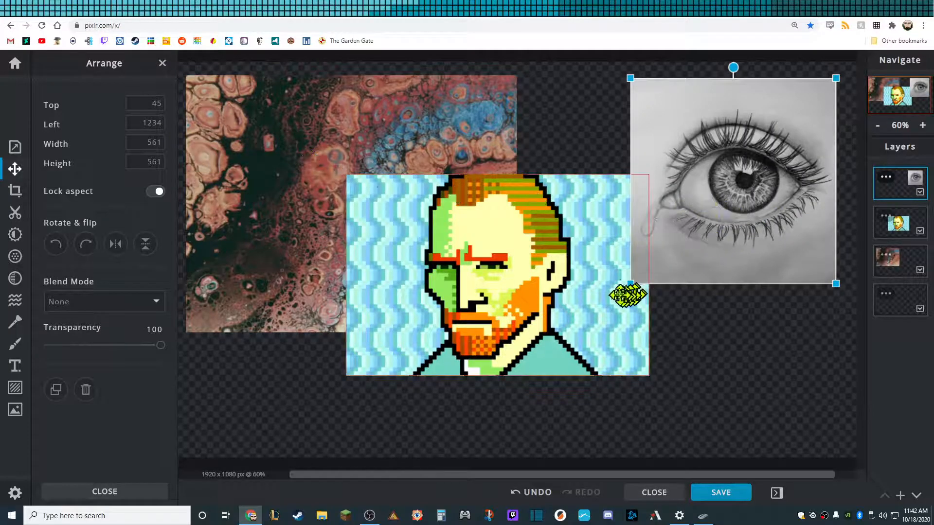
left_click_drag(631, 283, 657, 261)
left_click_drag(756, 219, 761, 244)
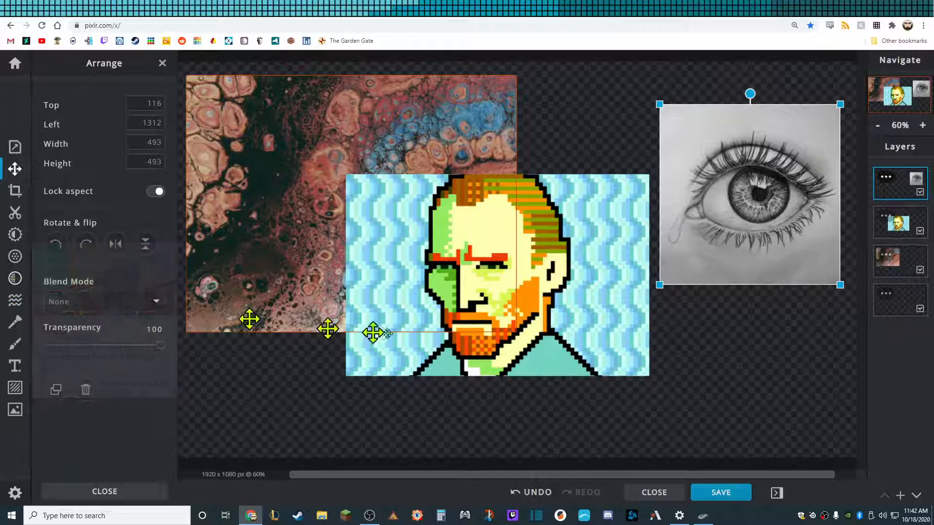
left_click(740, 372)
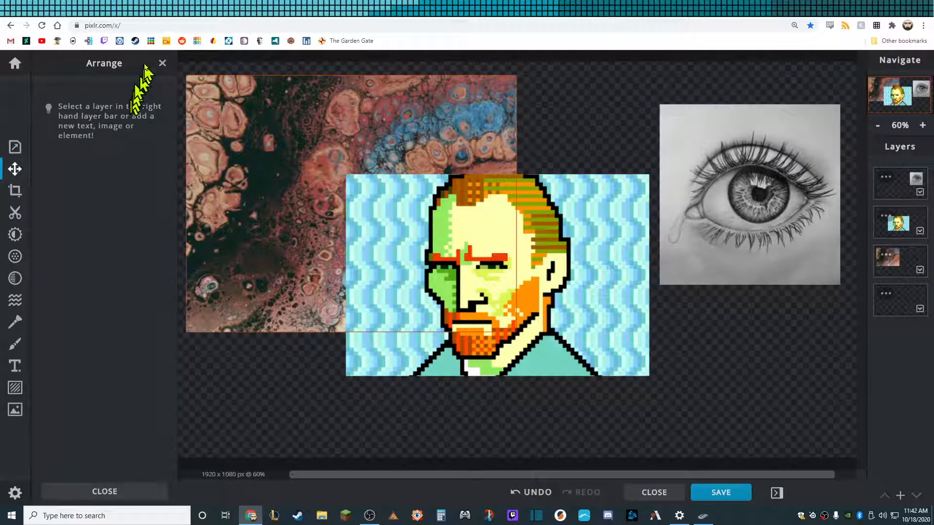
left_click(162, 63)
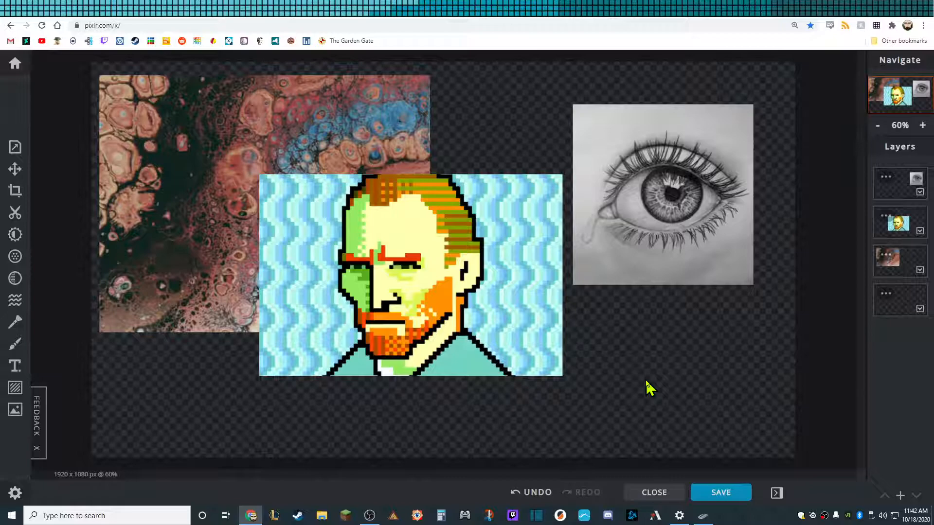
Step: Save the composition as Pictures.jpg in JPG format at High 90% quality, 1920 x 1080 px
left_click(722, 493)
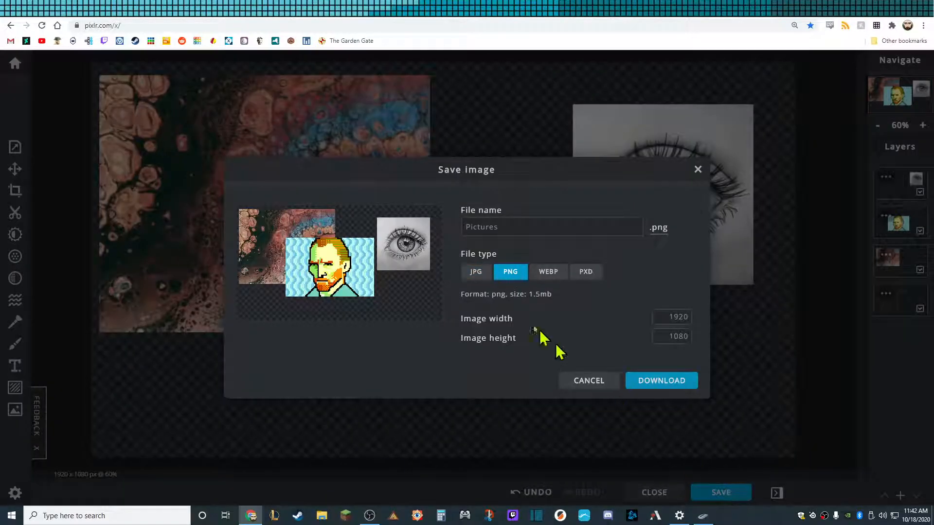
left_click(471, 275)
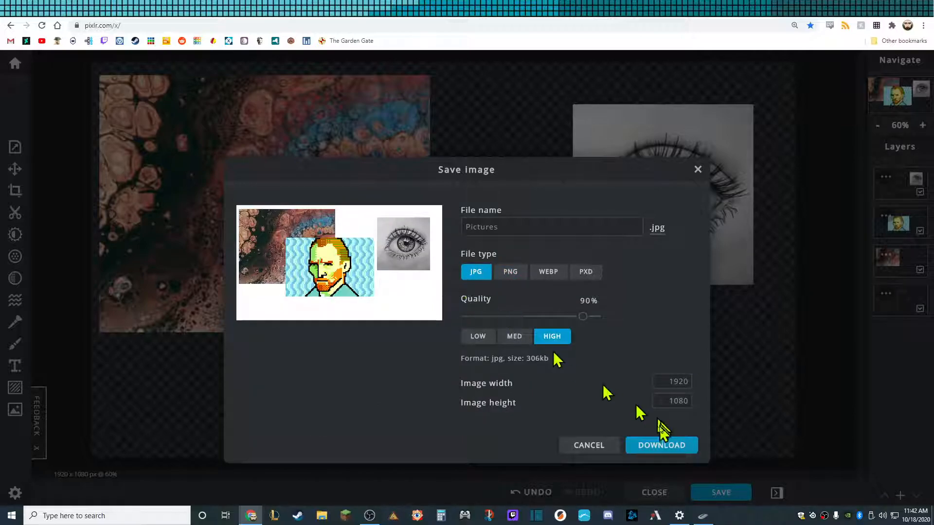
left_click(661, 445)
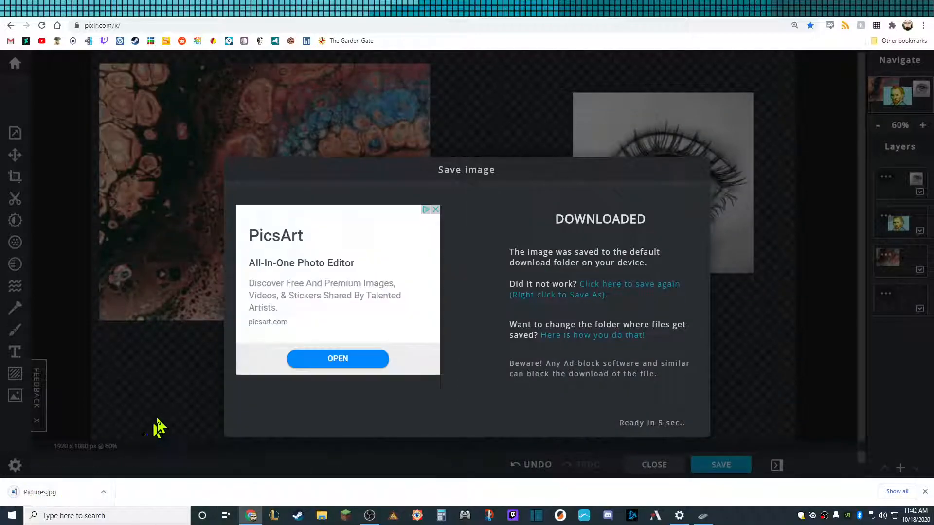